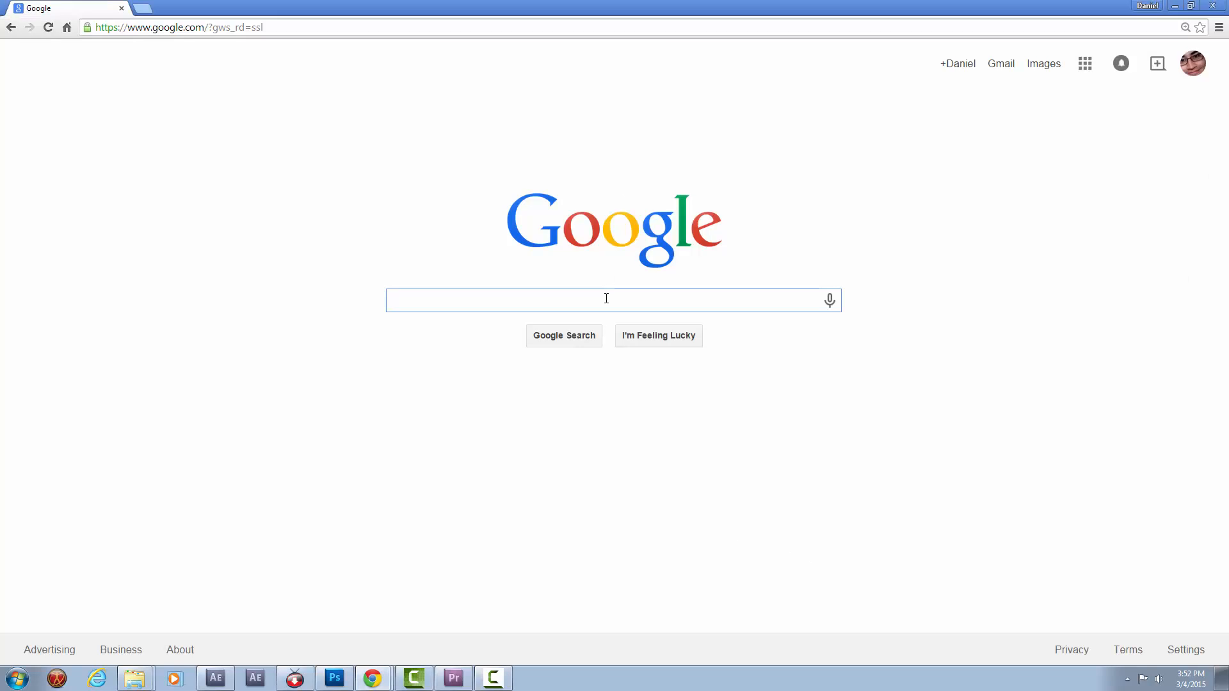
In the web browser, search Google for "adobe after effects" and open Adobe's After Effects result.
text(adobe after )
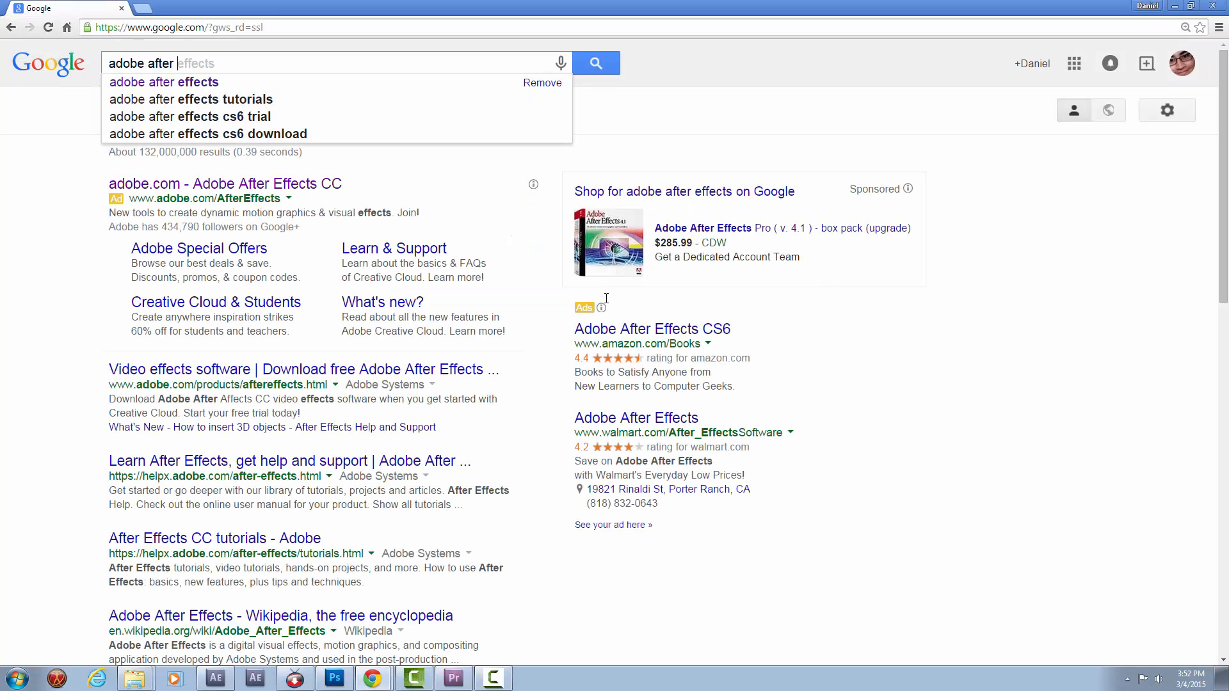
text(effects)
key(Return)
click(238, 187)
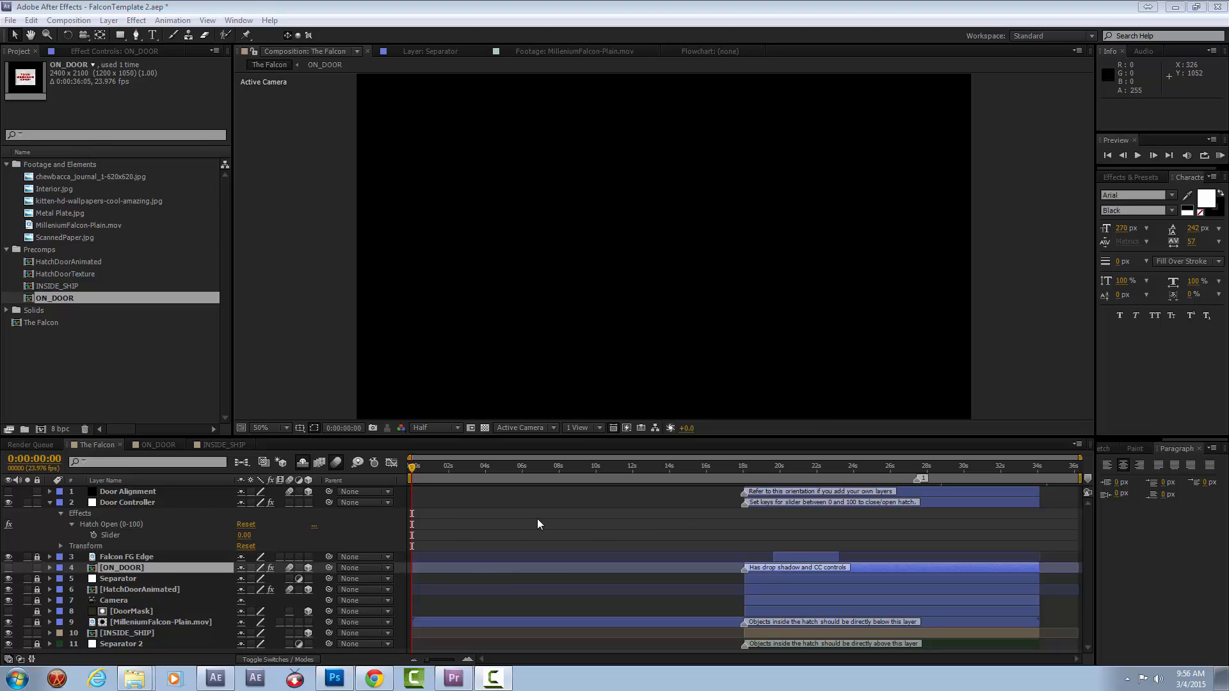
Step through The Falcon's timeline to 0:00:21:09, collapse the Door Controller layer, and examine the ON_DOOR and INSIDE_SHIP layers.
drag(418, 470, 524, 470)
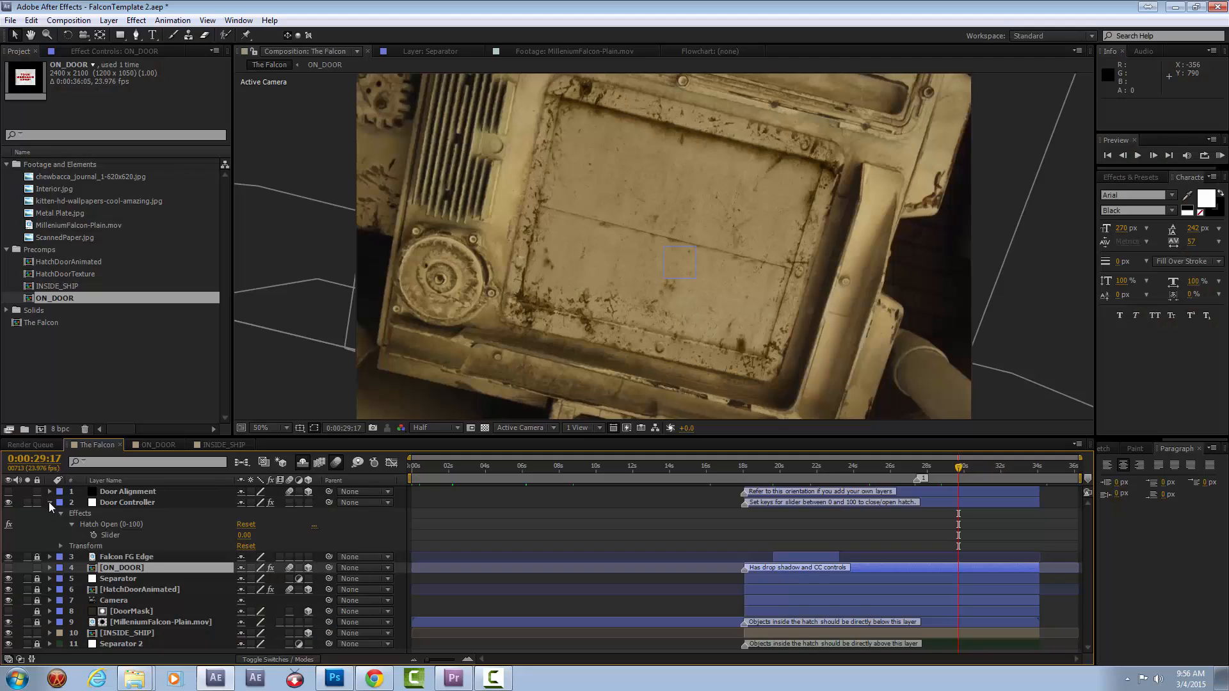
click(51, 504)
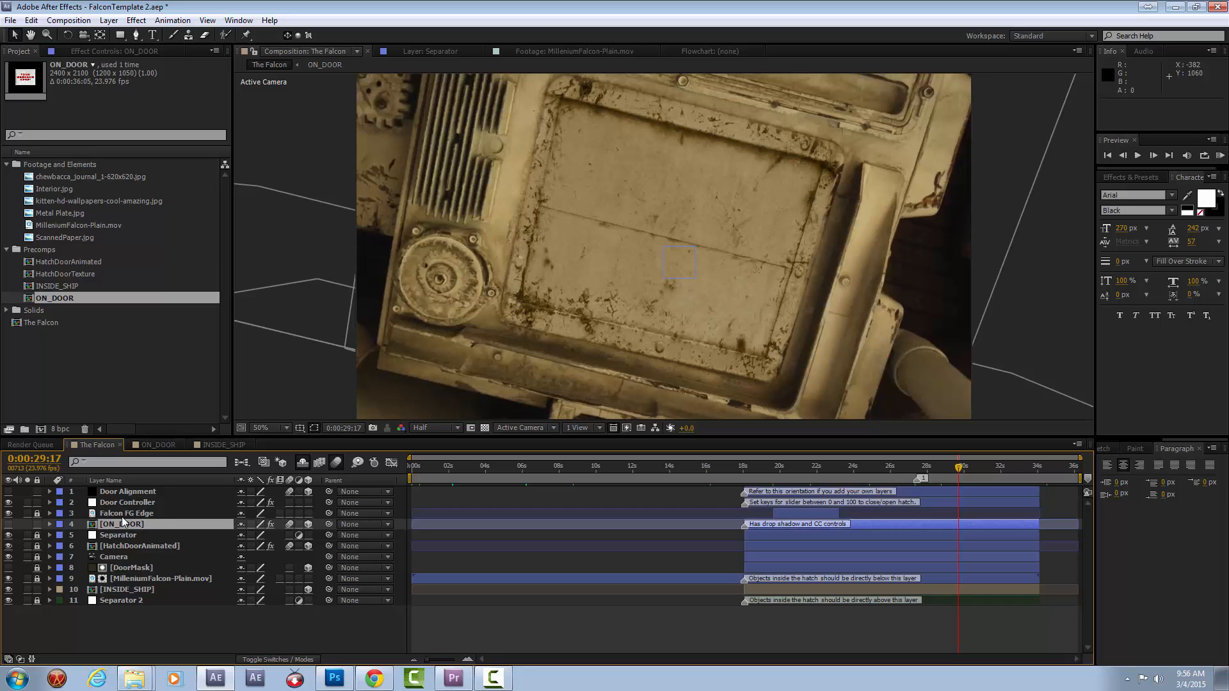
click(807, 476)
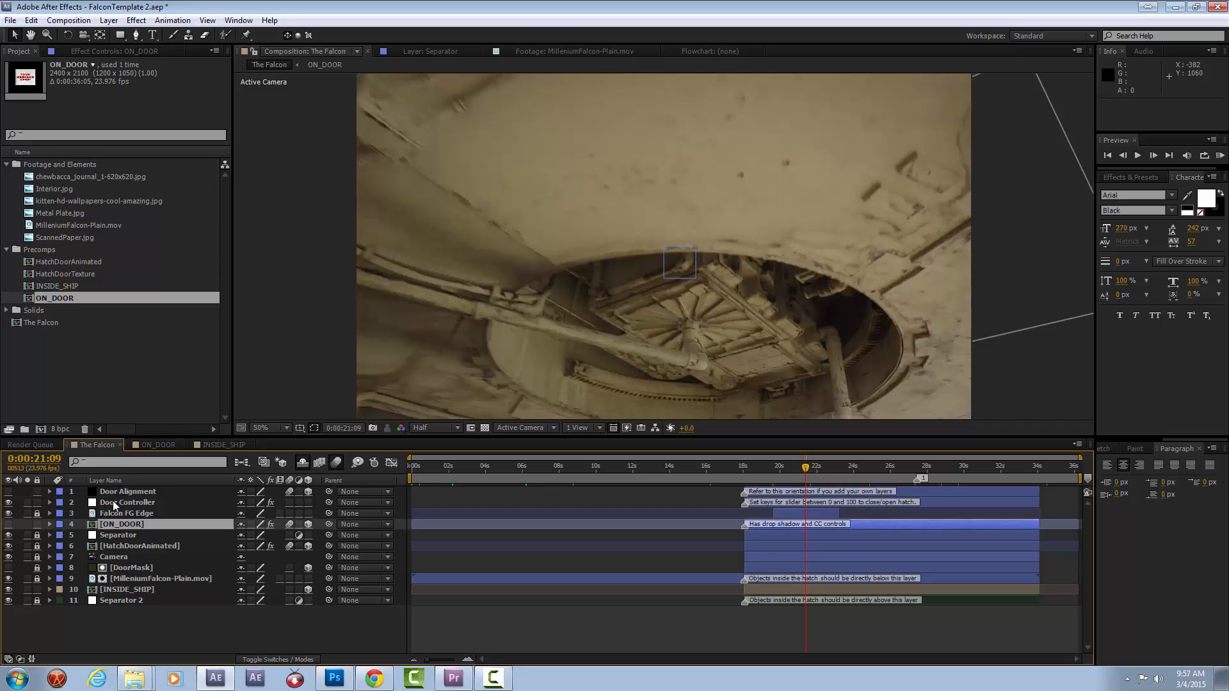
click(104, 528)
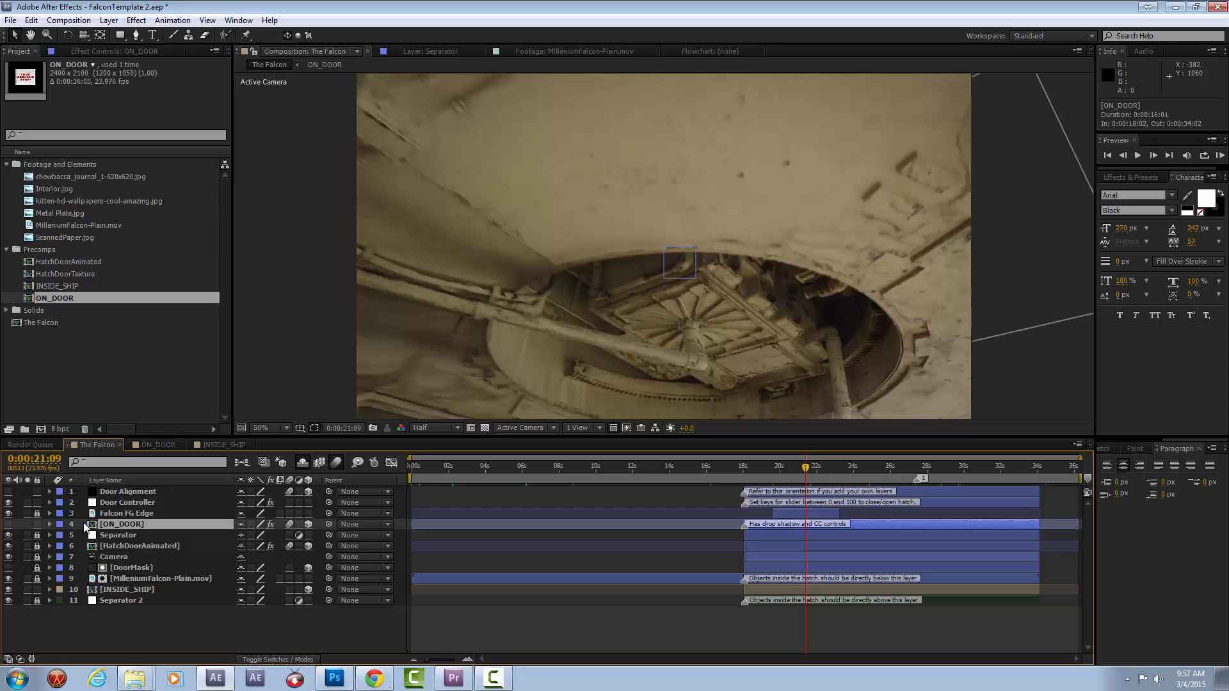
click(118, 590)
click(130, 527)
Turn on the visibility of the ON_DOOR layer at 0:00:27:11 and deselect it.
click(916, 468)
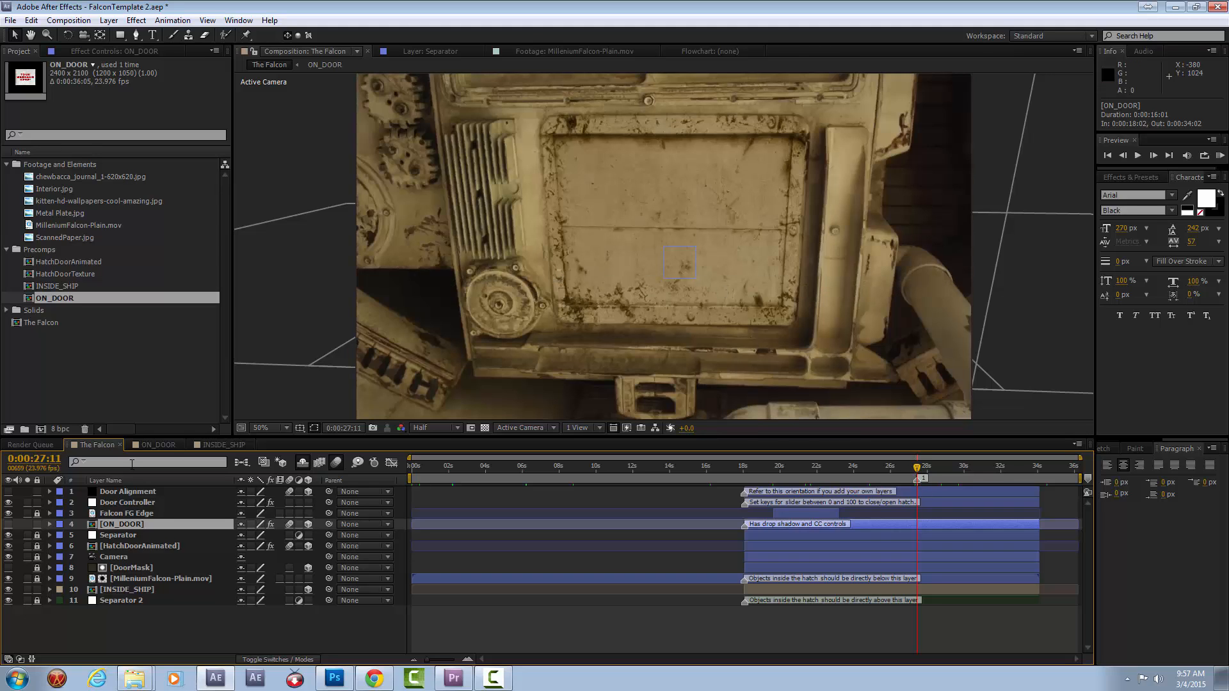
click(9, 525)
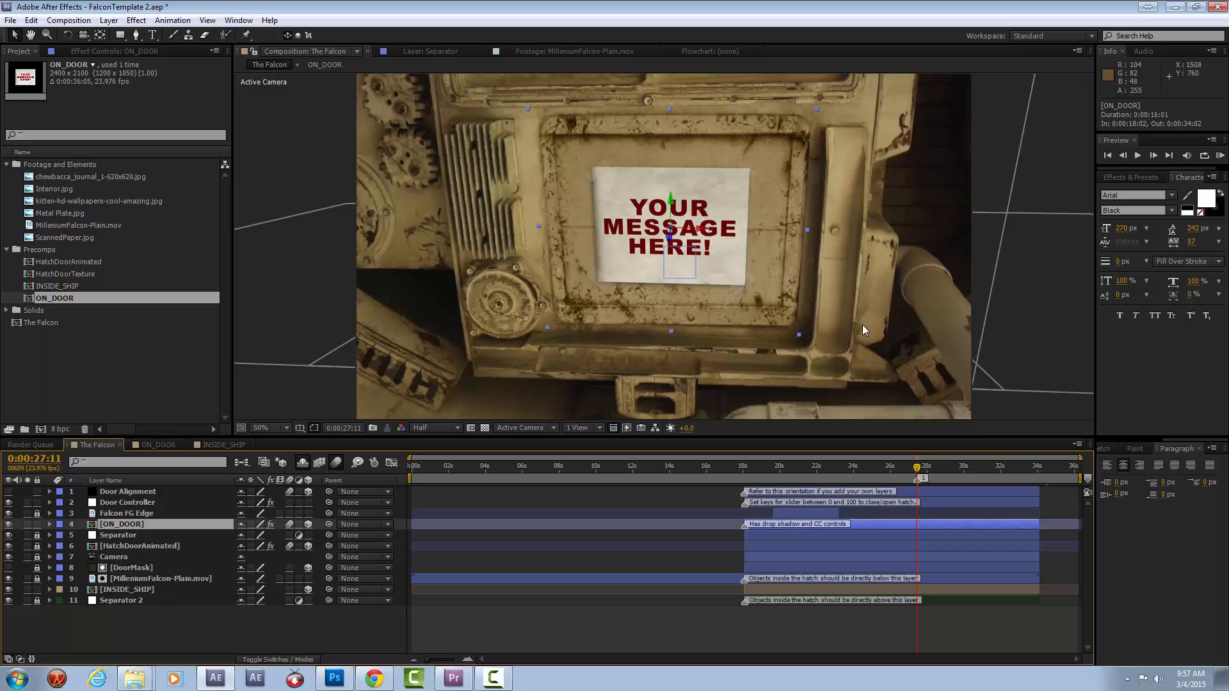
click(1047, 353)
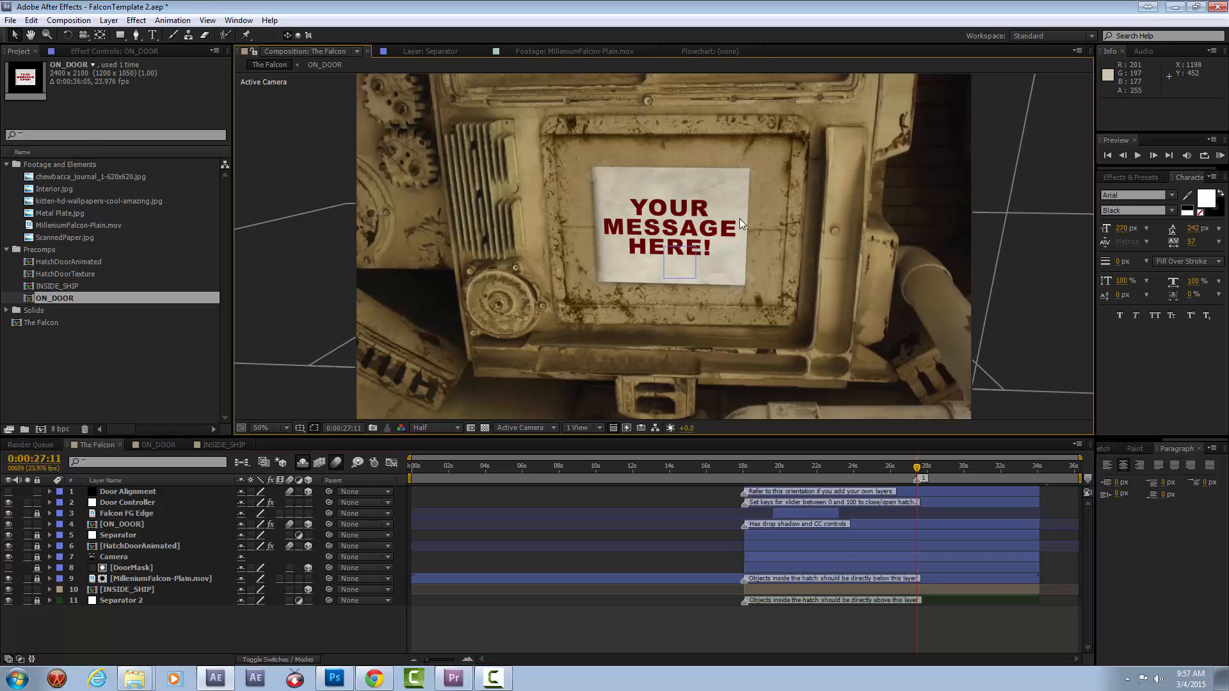
At 0:00:25:18, open a second viewer and show the ON_DOOR composition beside The Falcon.
click(894, 467)
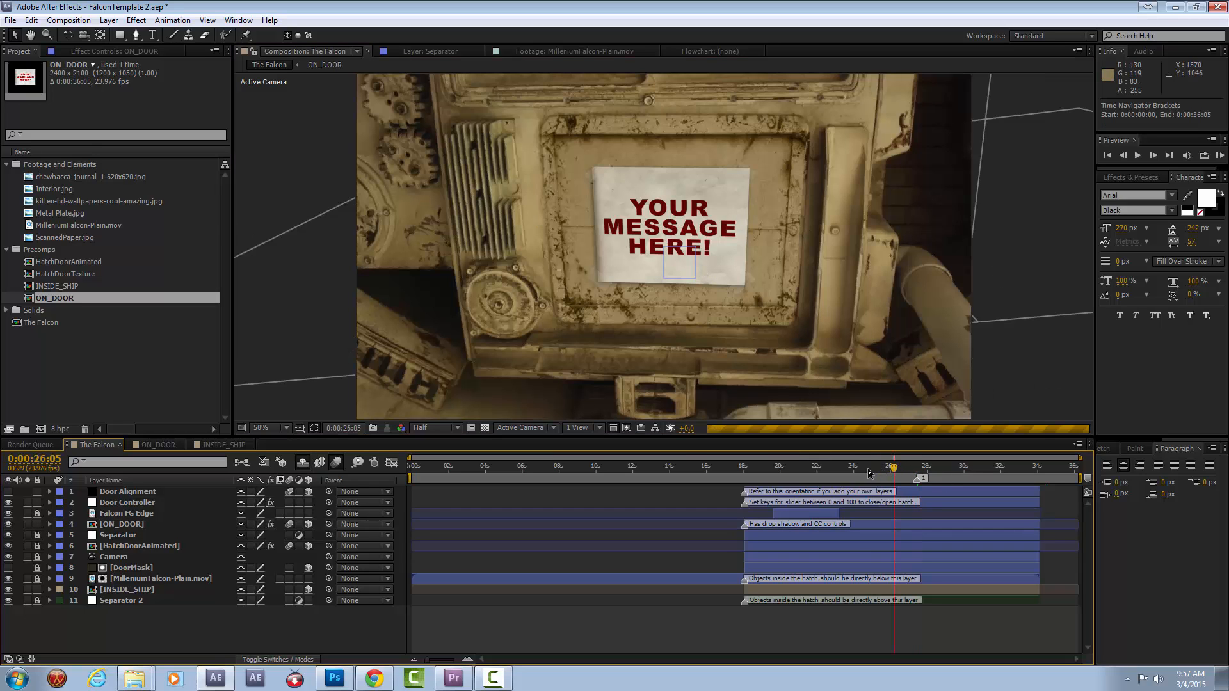
click(859, 468)
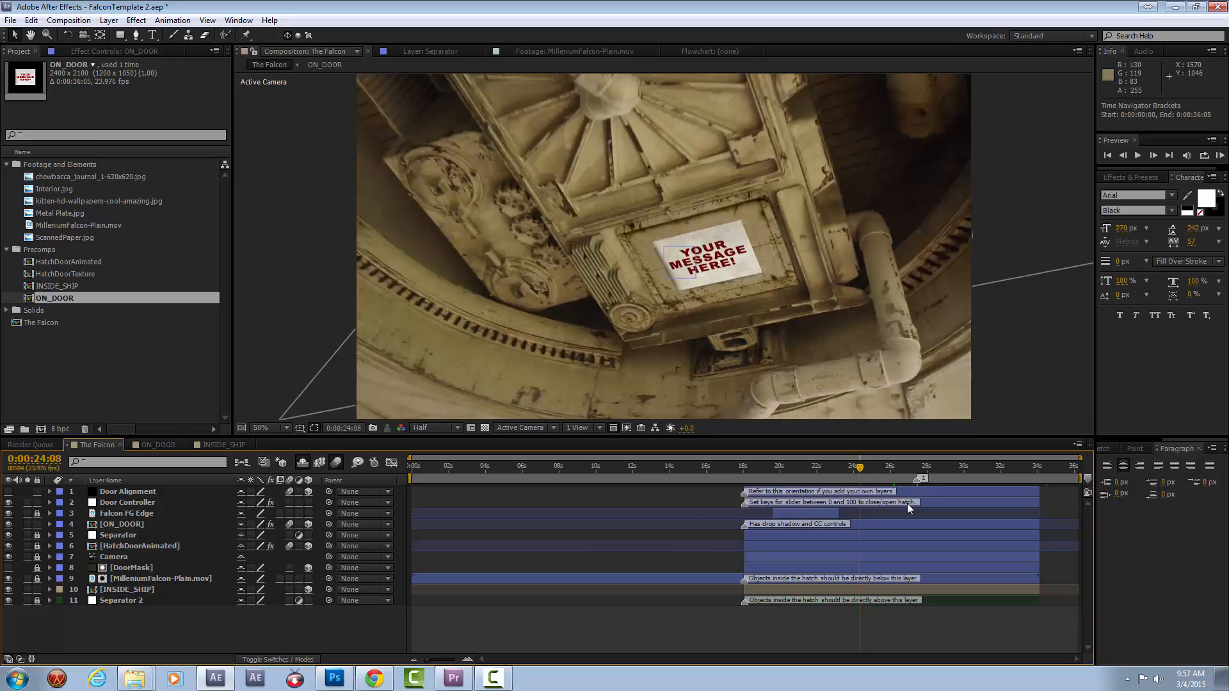
click(885, 468)
click(152, 35)
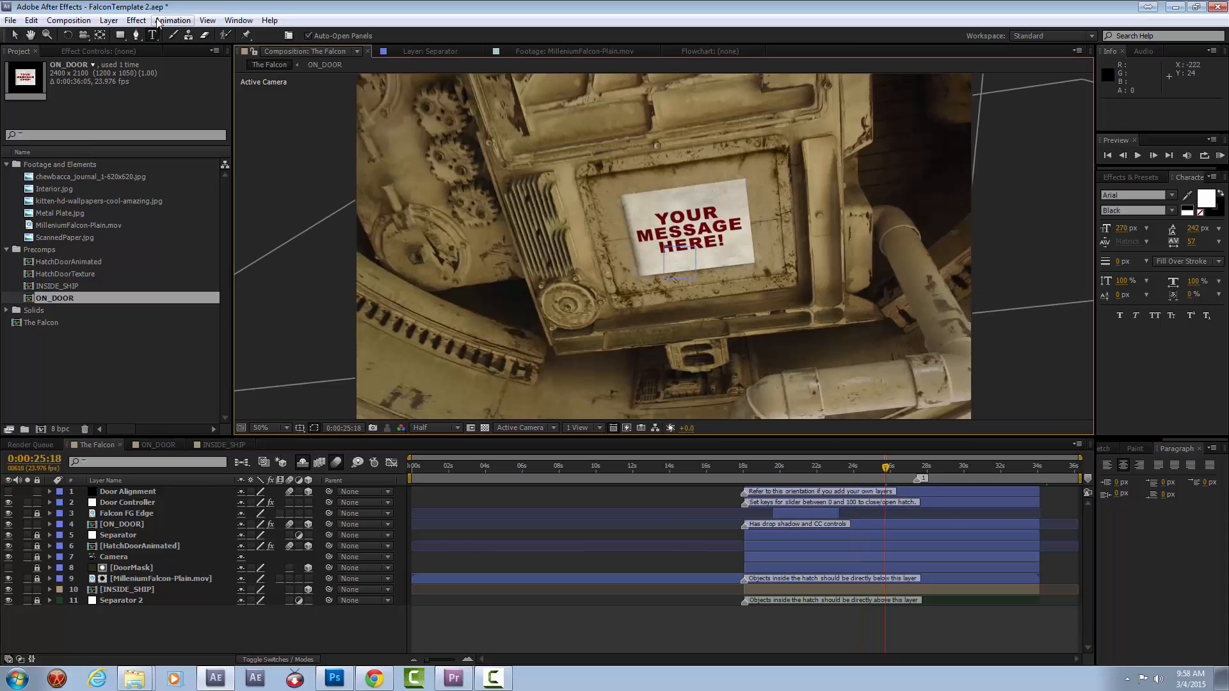
click(240, 20)
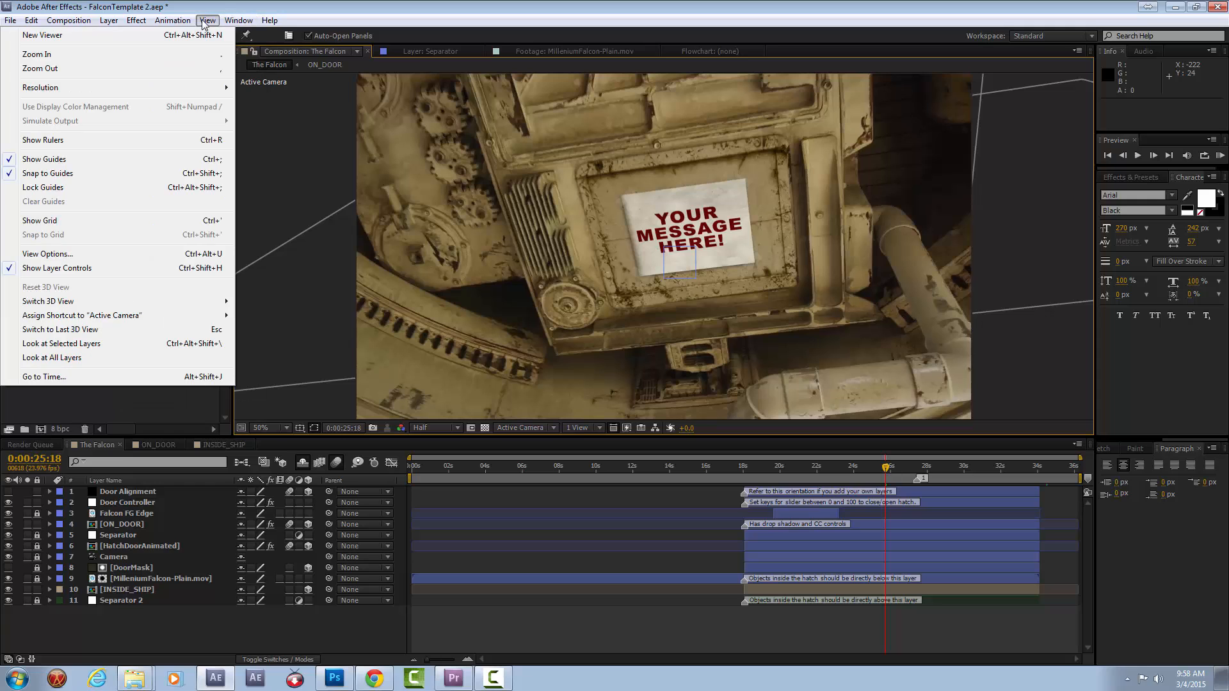
click(201, 37)
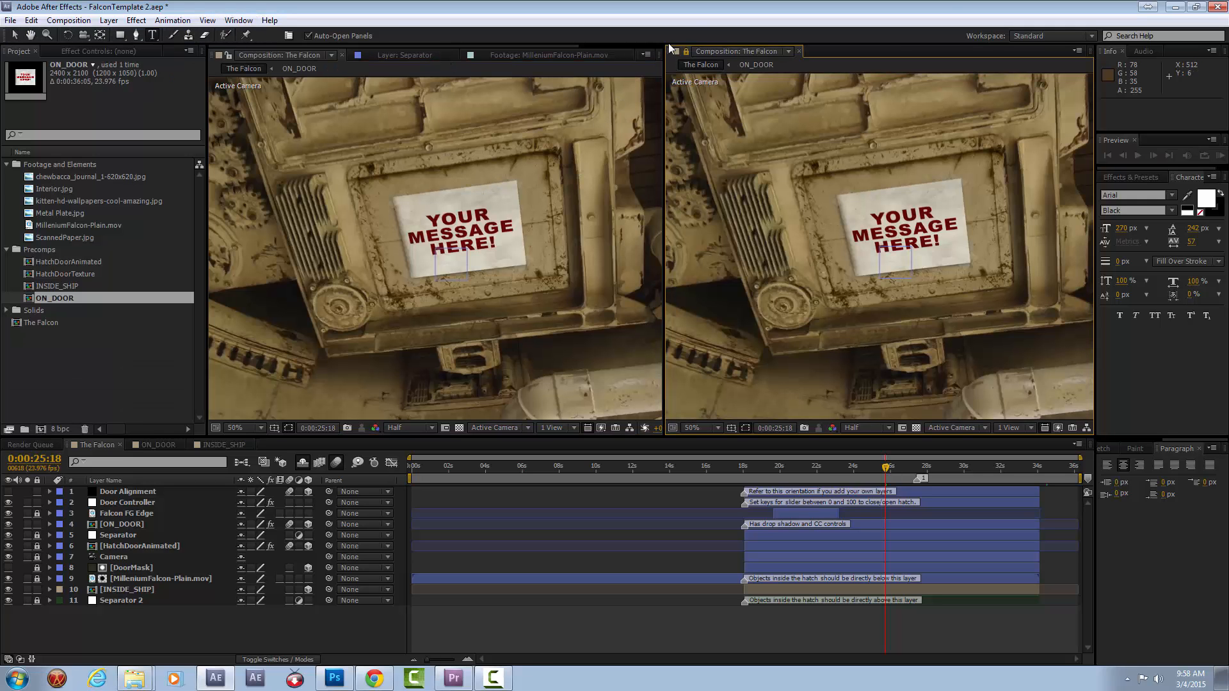
click(153, 444)
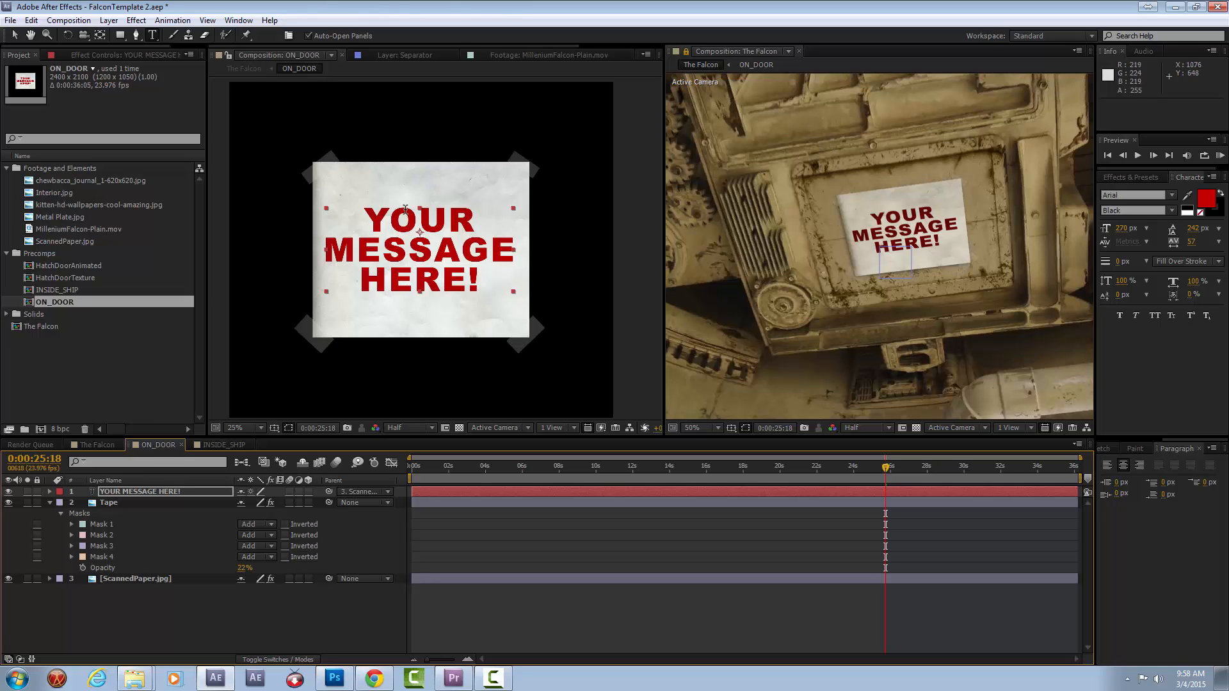
Collapse the Tape layer's masks and examine the message text, scanned paper and tape layers in ON_DOOR.
click(161, 492)
click(51, 502)
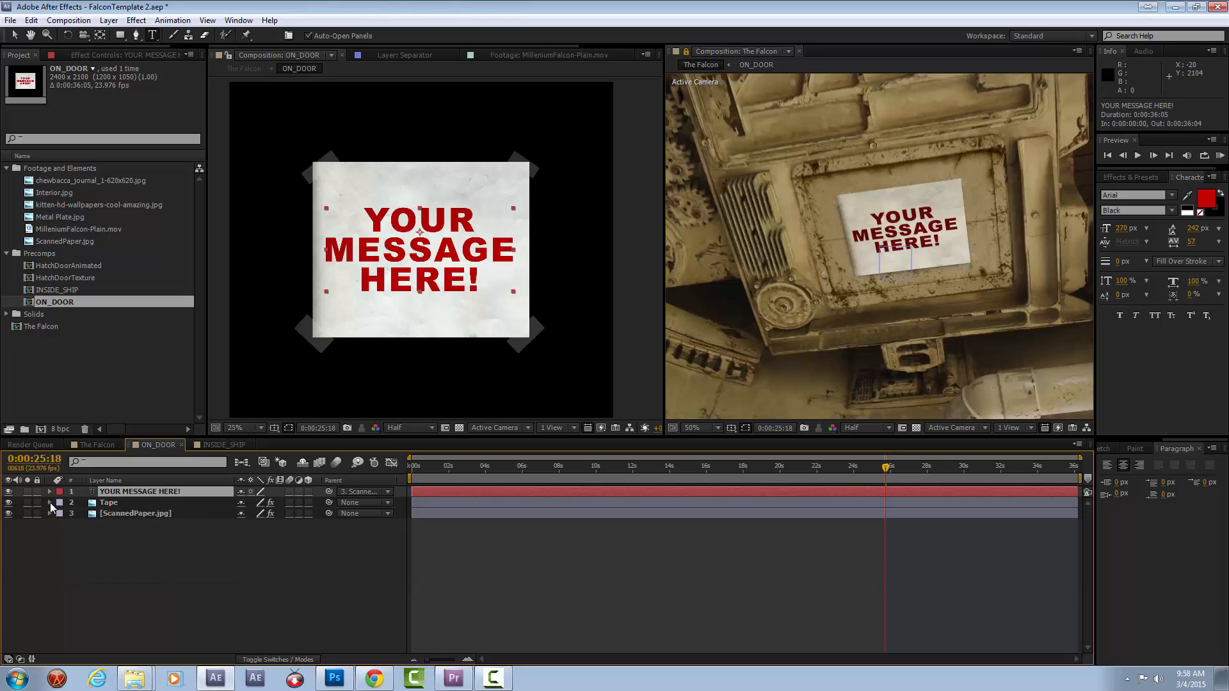
click(121, 512)
click(120, 503)
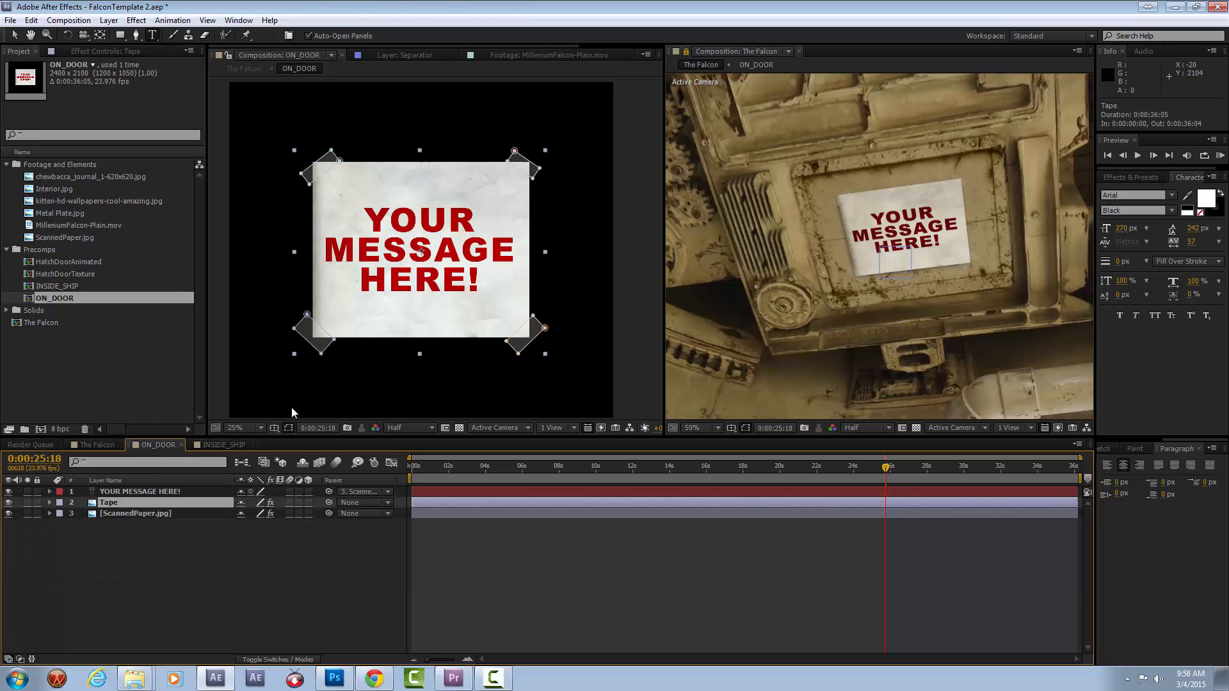
Replace the message text on the paper with "J.J. RULES!" on two lines.
click(364, 219)
drag(366, 203, 552, 314)
click(479, 282)
key(ctrl+a)
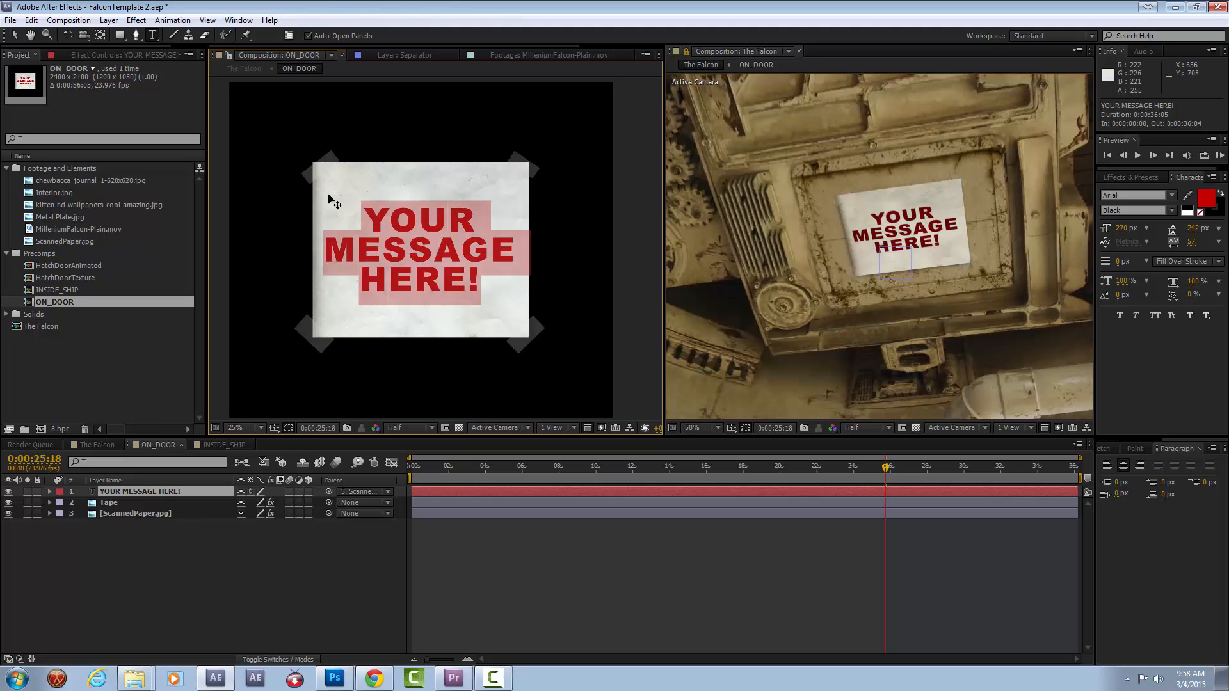
text(J.J.)
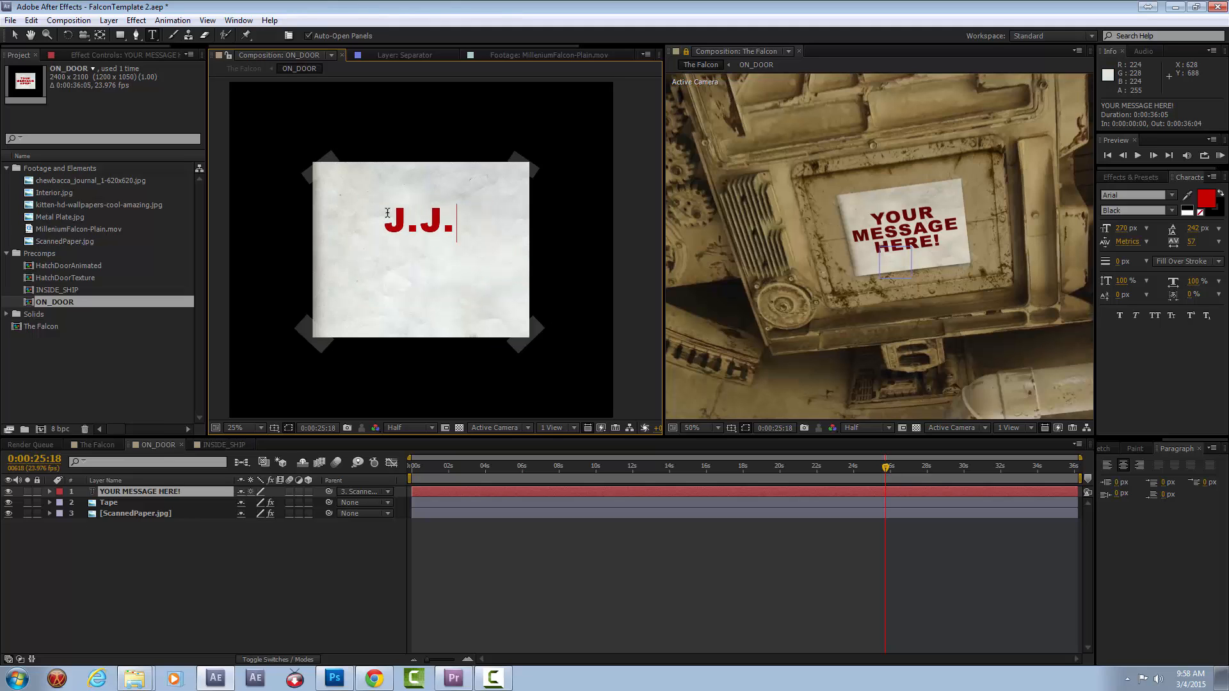
key(Return)
text(RULES!)
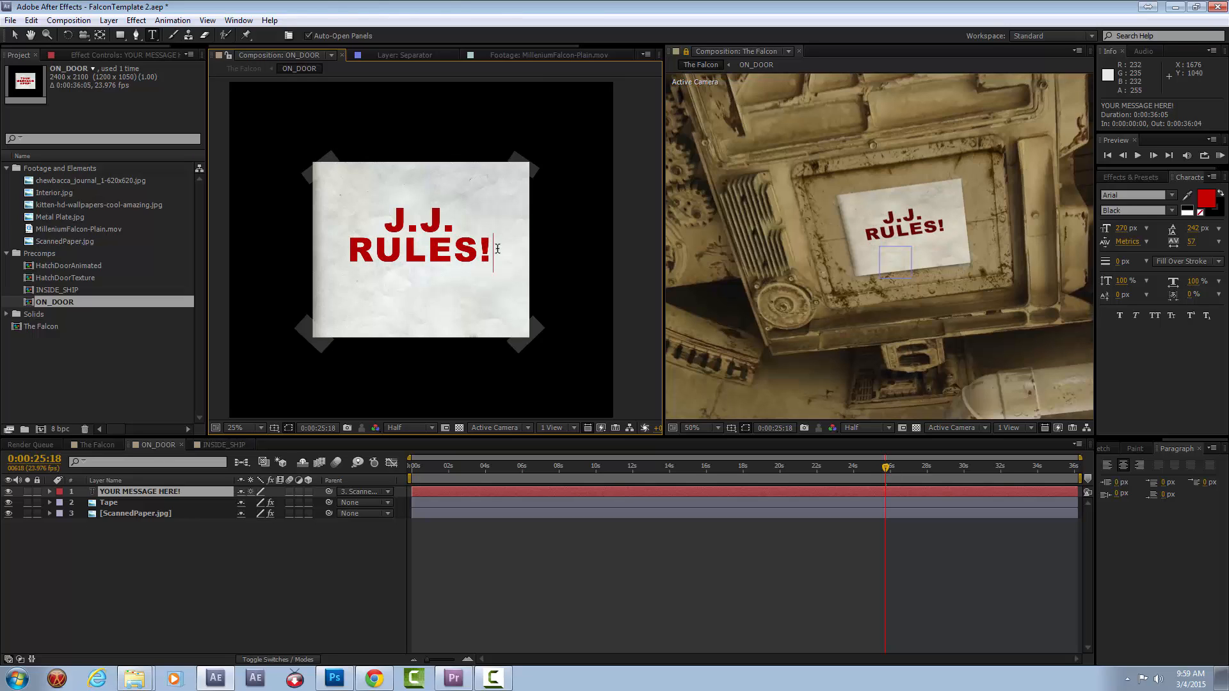
Replace the message text with "WILL YOU marry ME?!?" on four lines.
key(ctrl+a)
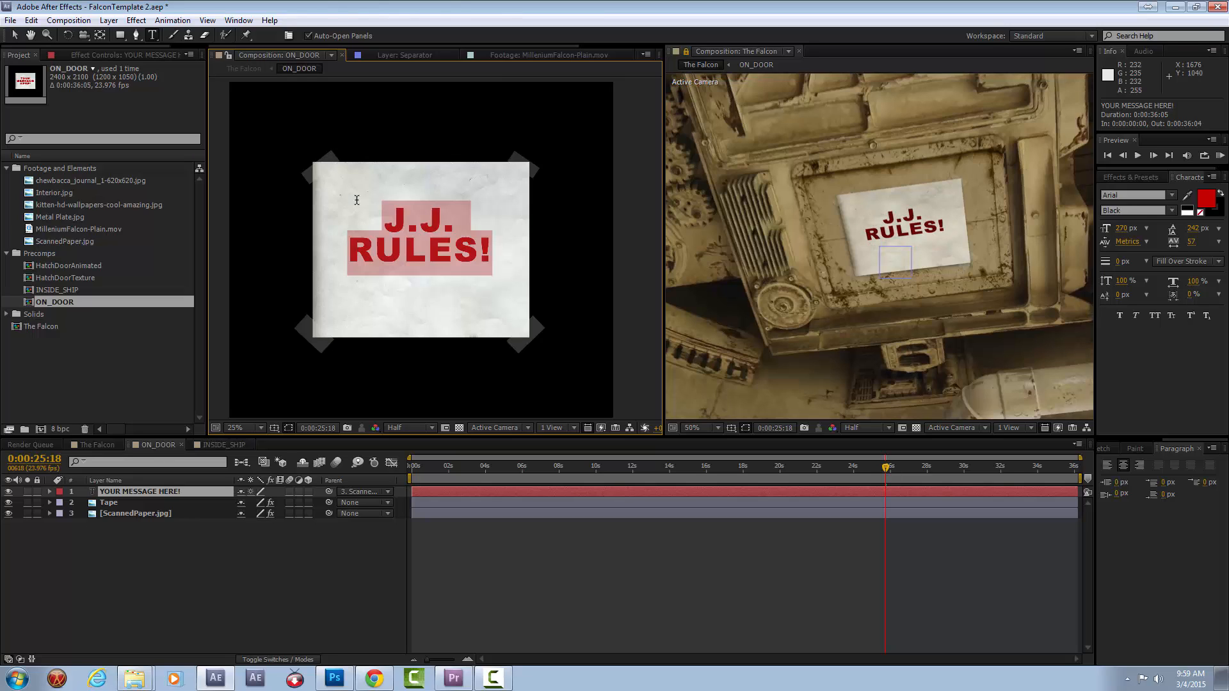
text(WILL)
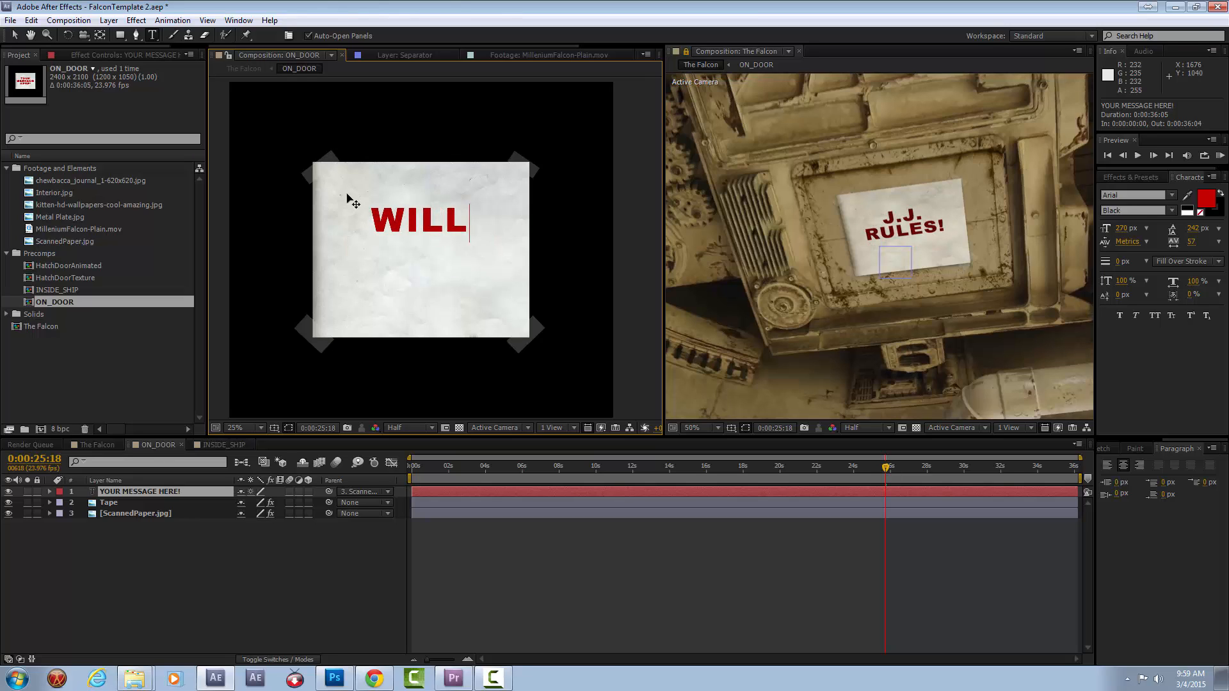
key(Return)
text(YOU)
key(Return)
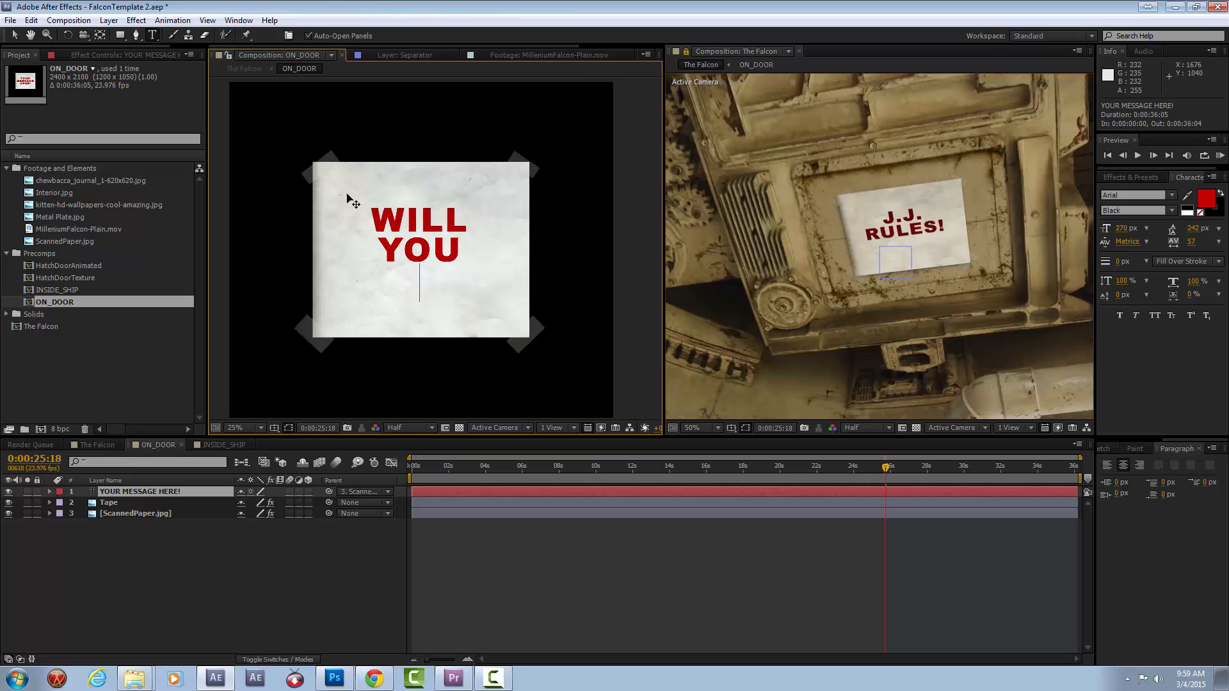
text(marry)
key(Return)
text(ME)
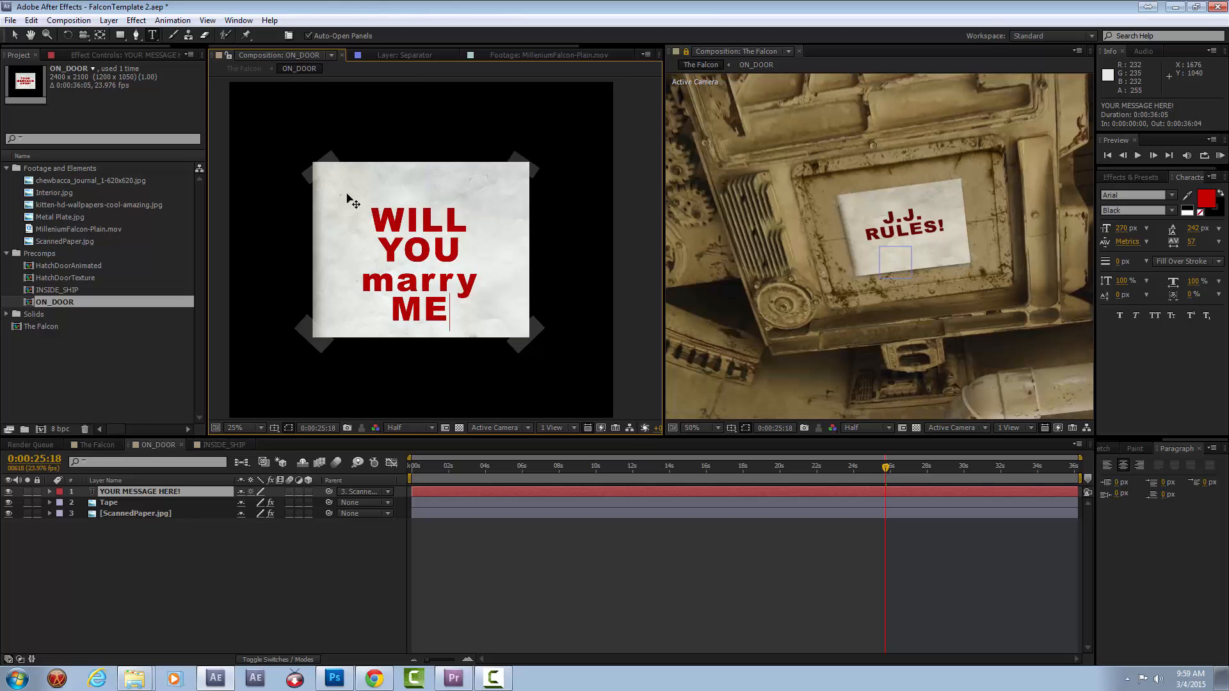
text(?!?)
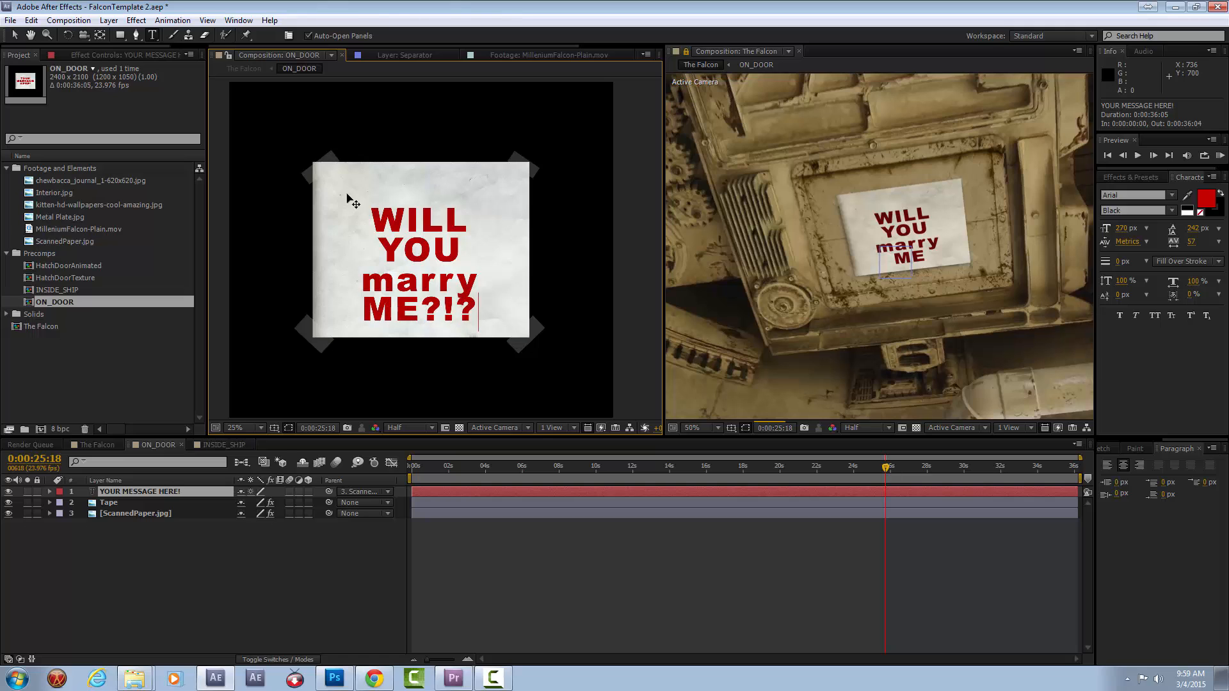
Enlarge the four-line message and move it up so it fills the paper.
click(14, 35)
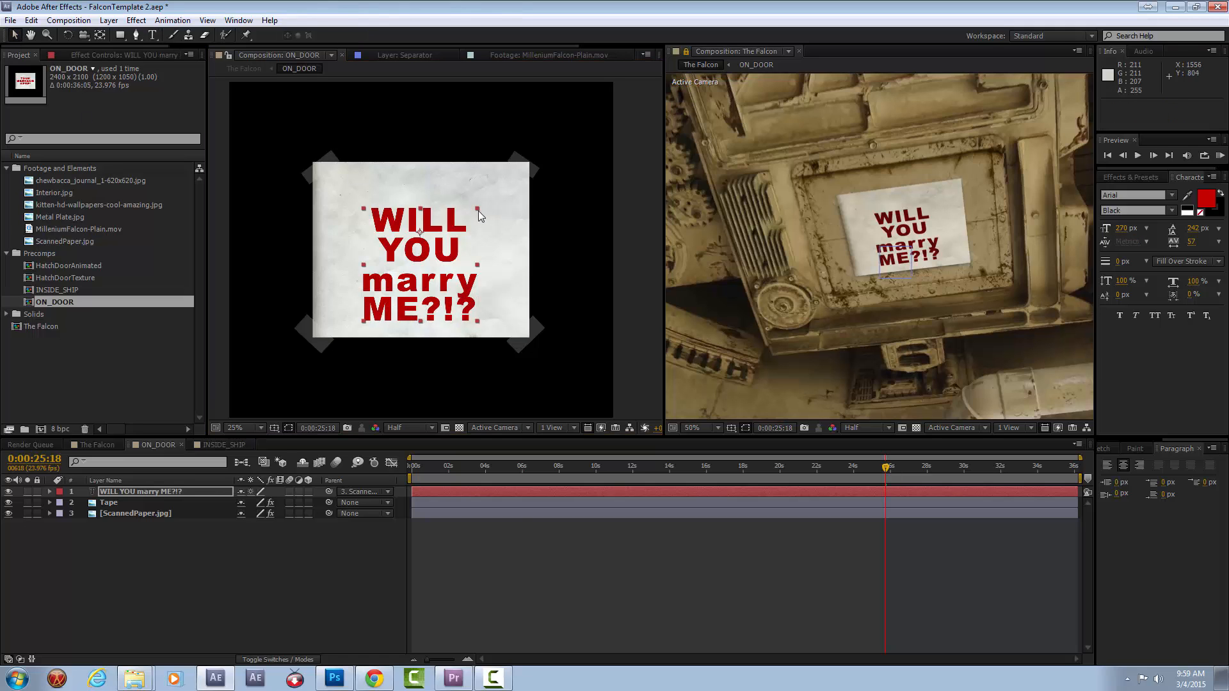
drag(444, 260, 446, 228)
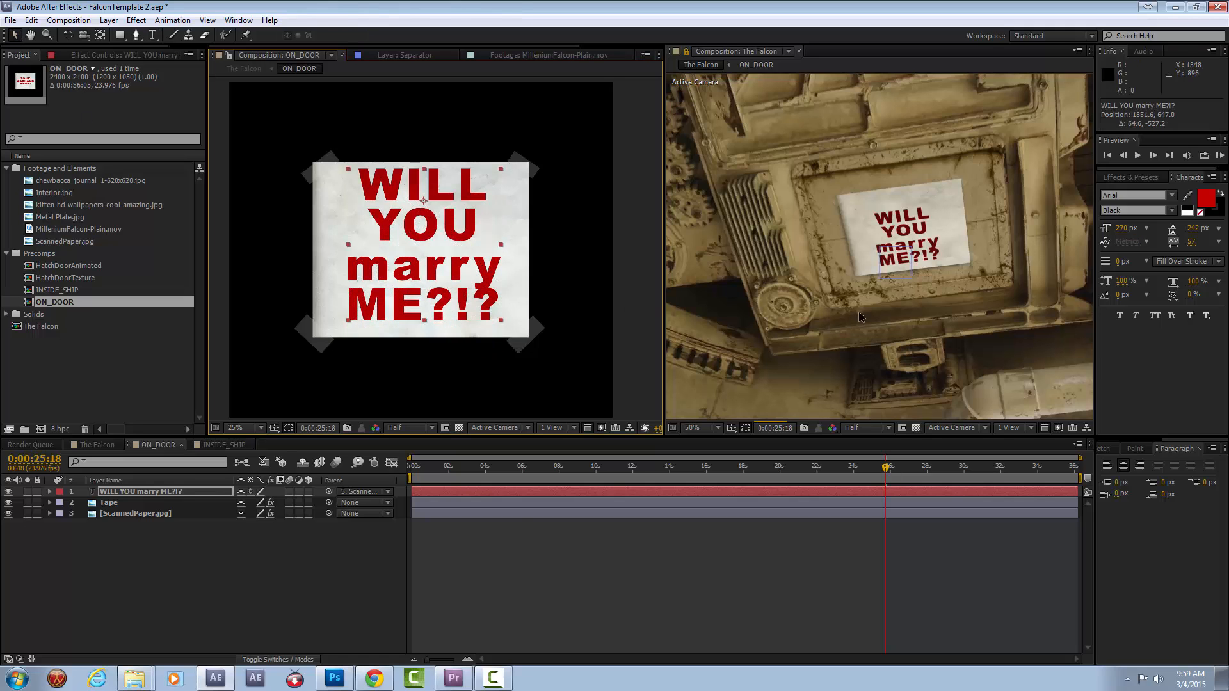
Replace the message text with "YOUR AD HERE" on three lines and center it on the paper.
double_click(402, 244)
key(Caps_Lock)
text(Y)
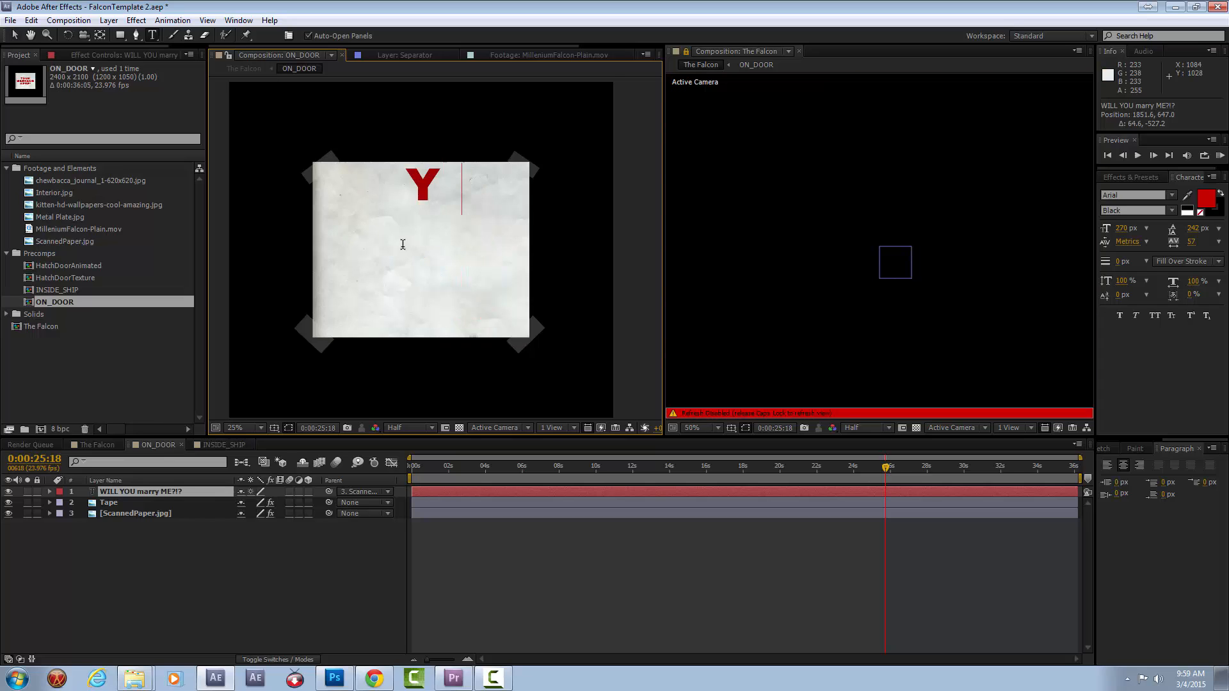
text(OUR)
key(Return)
text(AD)
key(Return)
text(HERE)
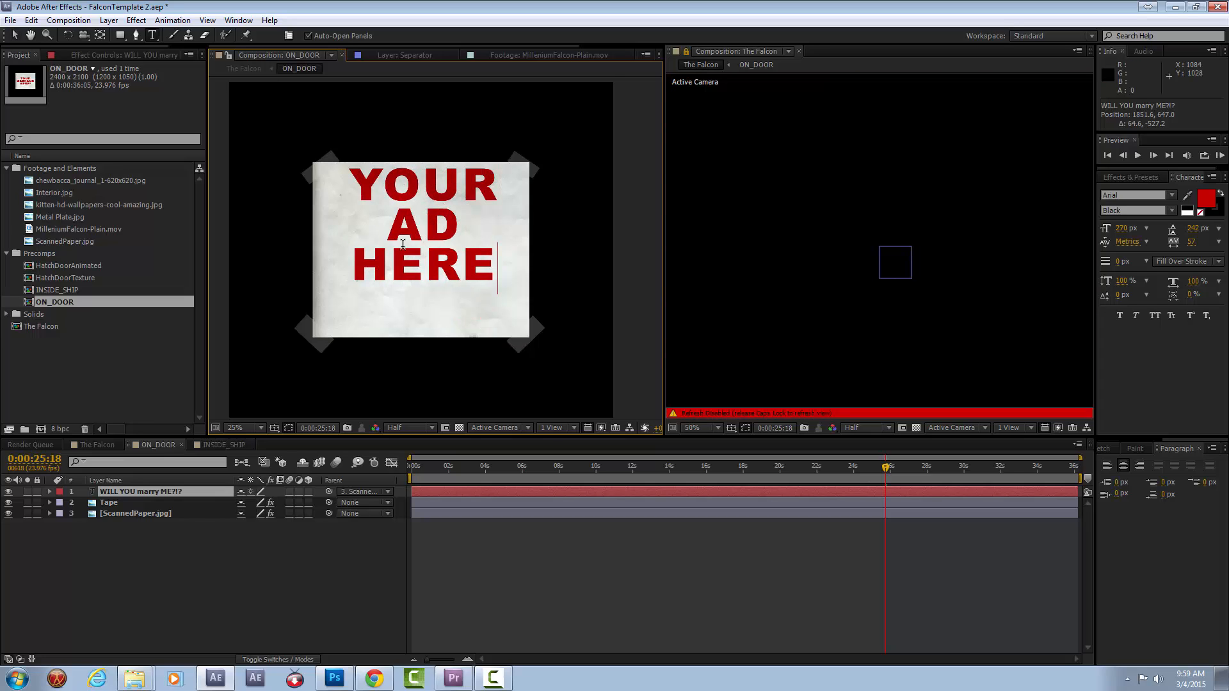
key(Caps_Lock)
click(16, 36)
drag(429, 206, 428, 231)
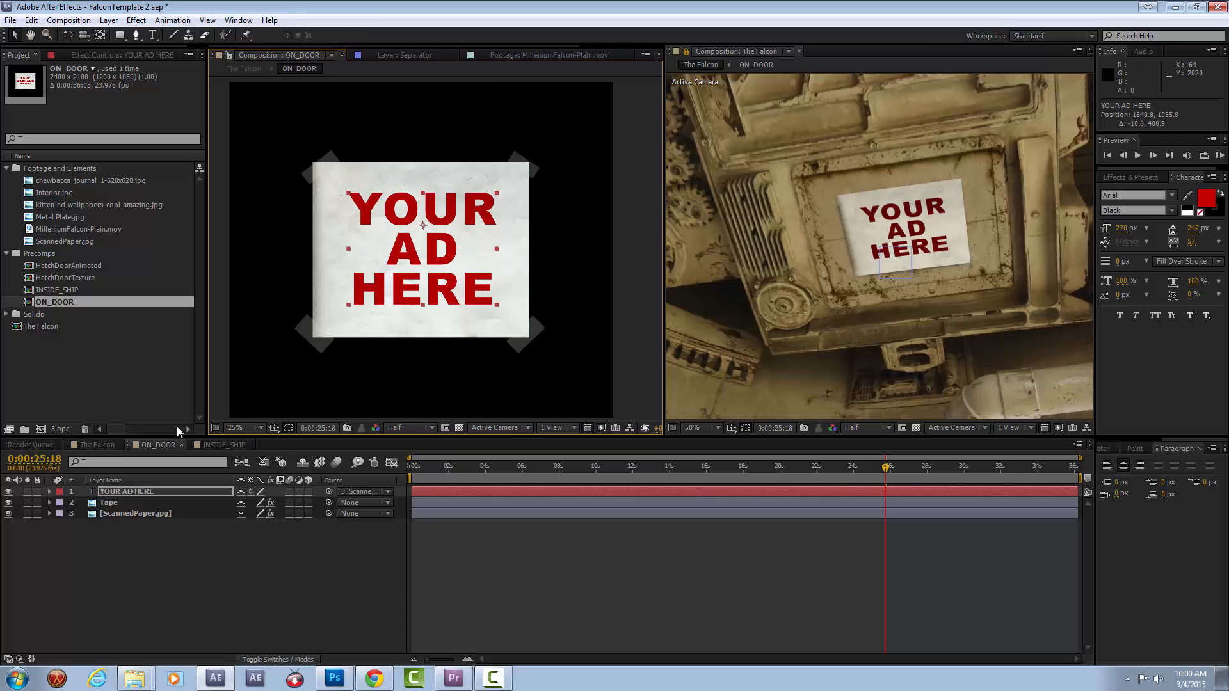
Hide the ScannedPaper.jpg and Tape layers so only the text sits on the hatch door.
click(8, 514)
click(8, 502)
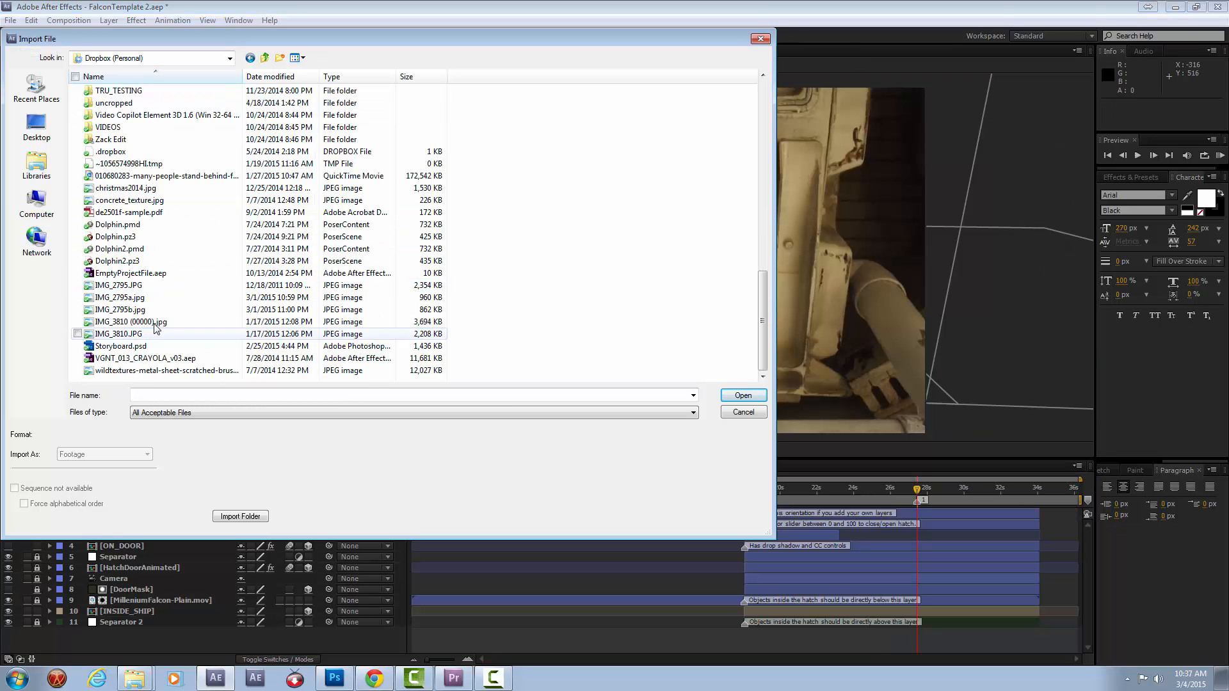
Add the IMG_2795.JPG photo to the ON_DOOR composition as the top layer.
click(95, 277)
key(Return)
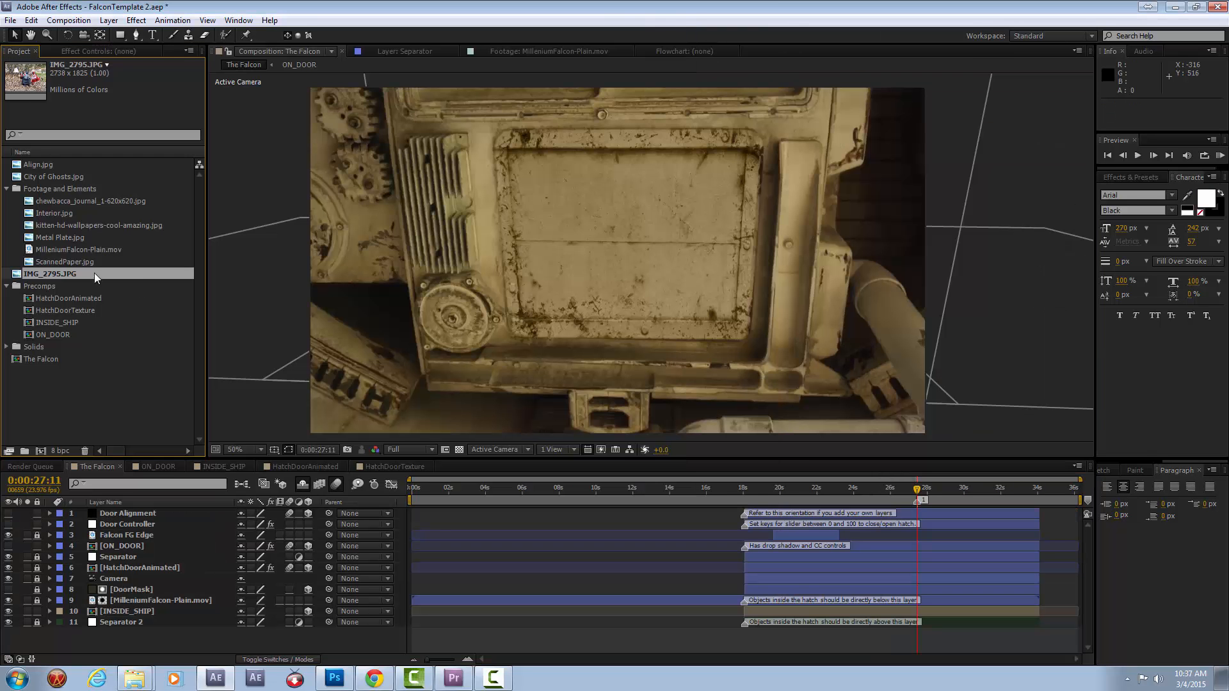
click(164, 468)
drag(87, 276, 636, 260)
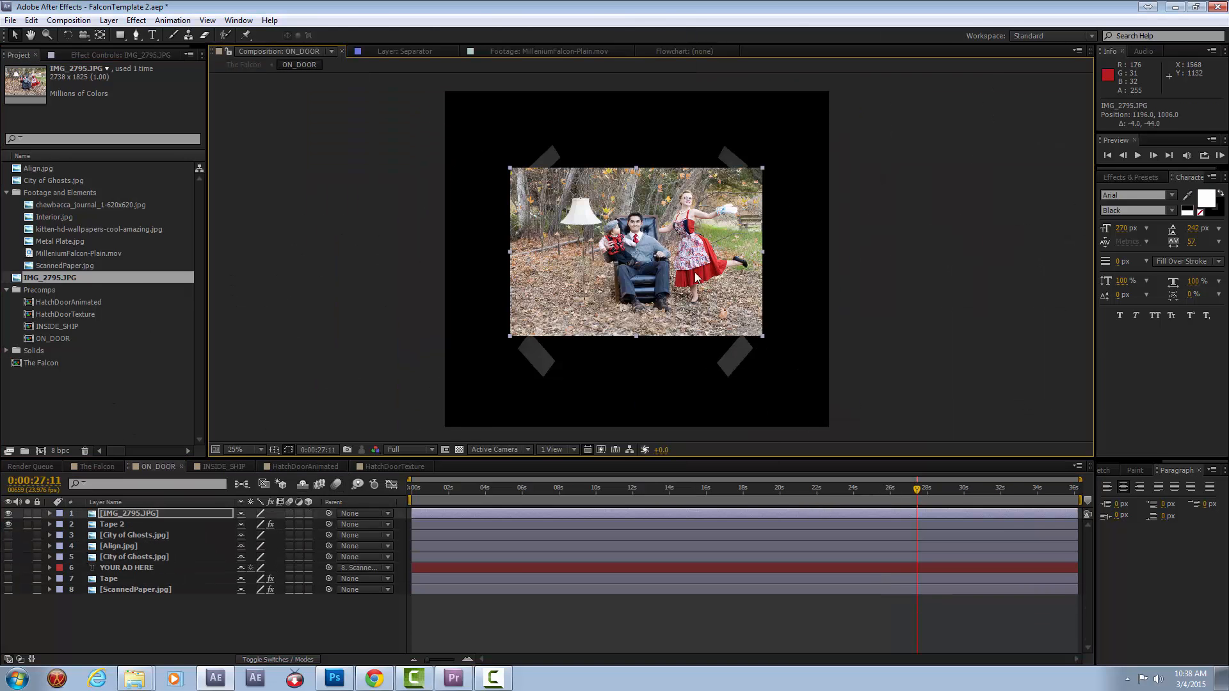
Scale the Tape 2 layer to 54%, 49% to fit the photo's corners and return to The Falcon composition.
click(150, 535)
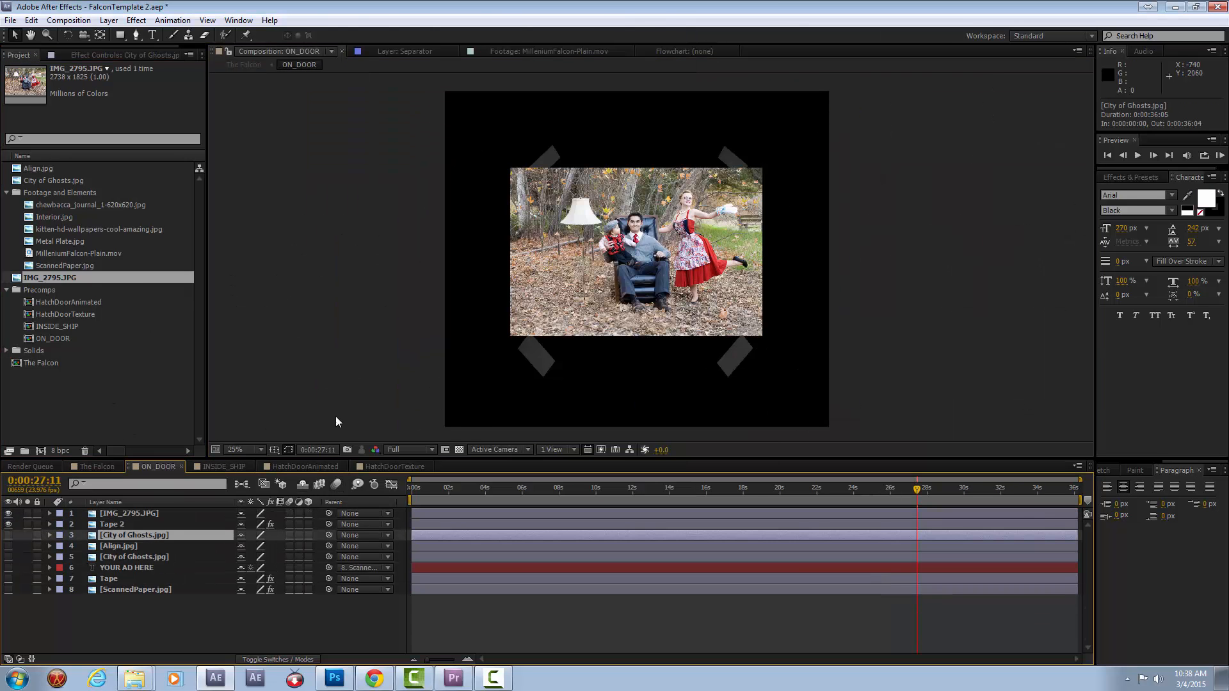
key(ctrl+Up)
drag(752, 146, 785, 153)
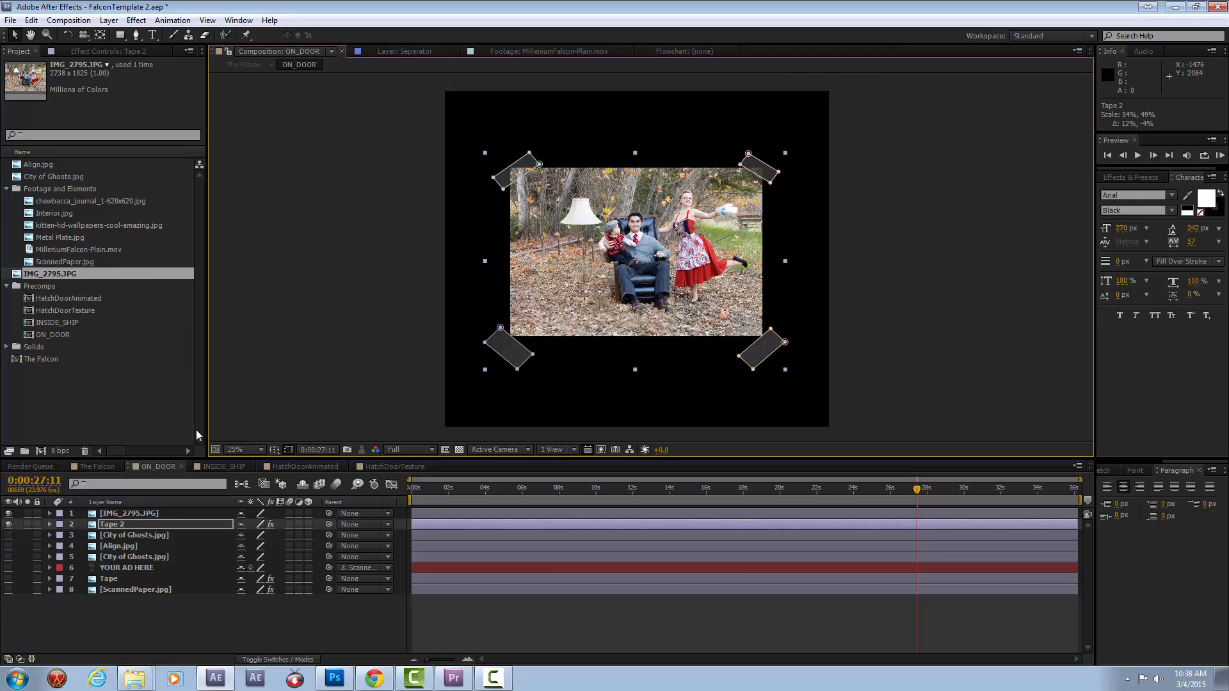
click(97, 467)
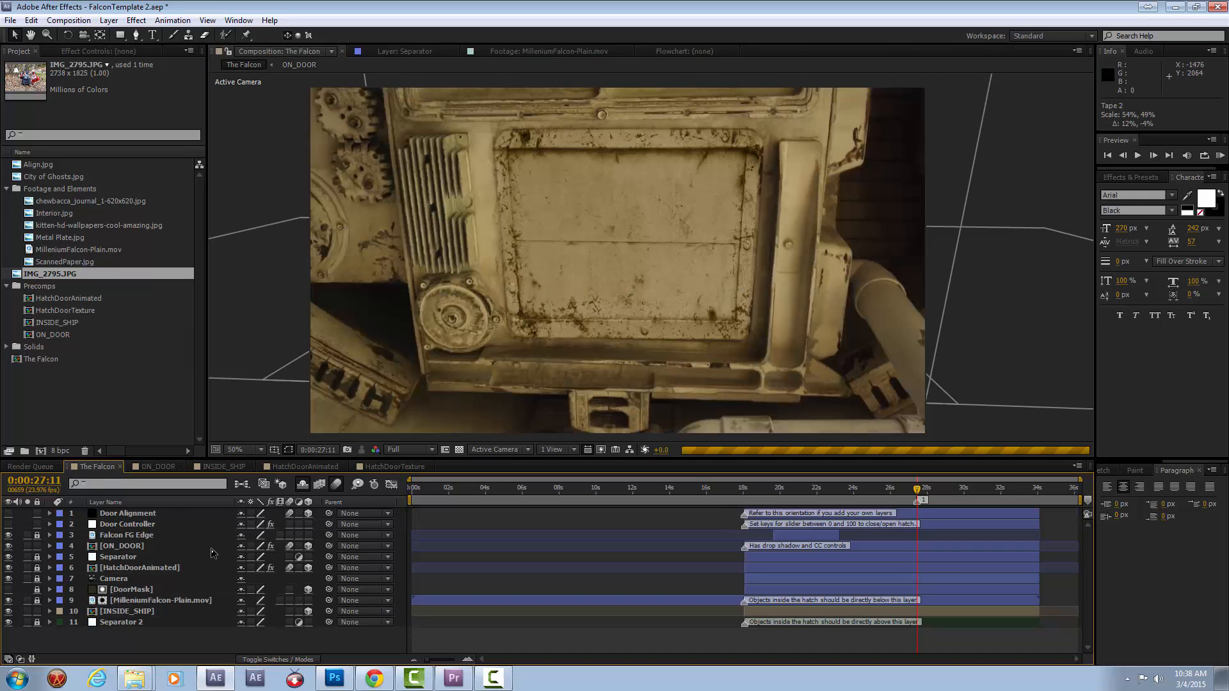
Swap the photo on the hatch door for the City of Ghosts image and scale the Tape 2 layer to 45%, 52%.
scroll(672, 249, up, 1)
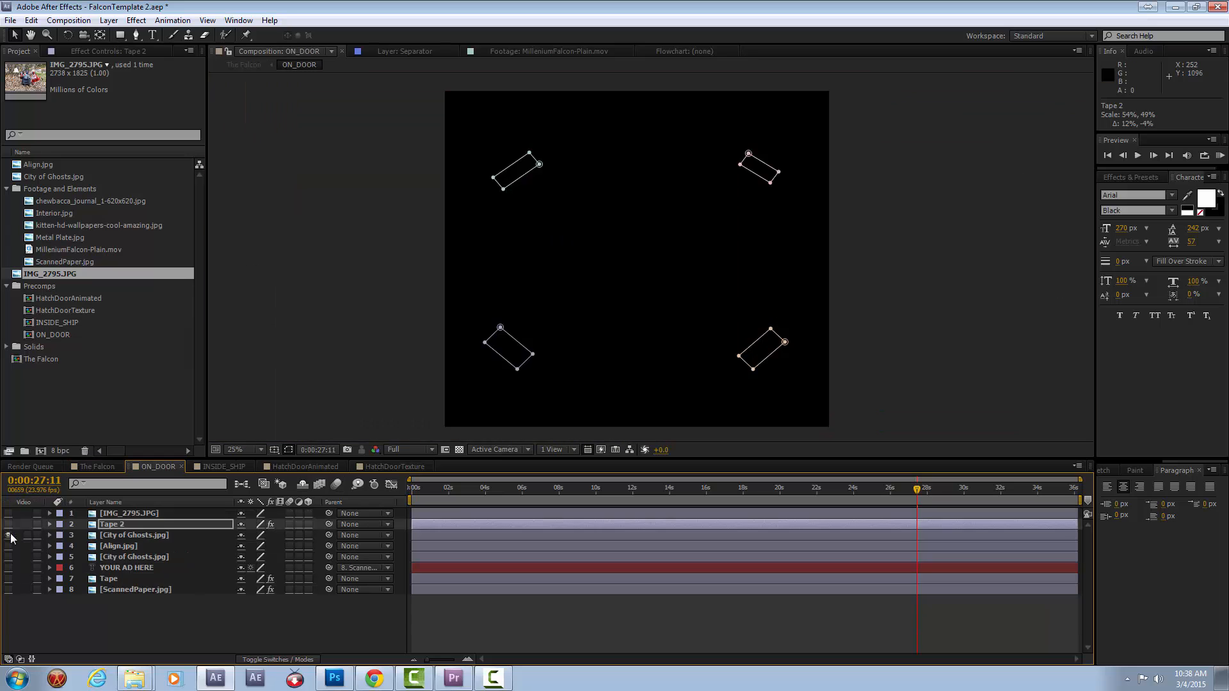
click(8, 535)
drag(786, 154, 759, 146)
click(89, 468)
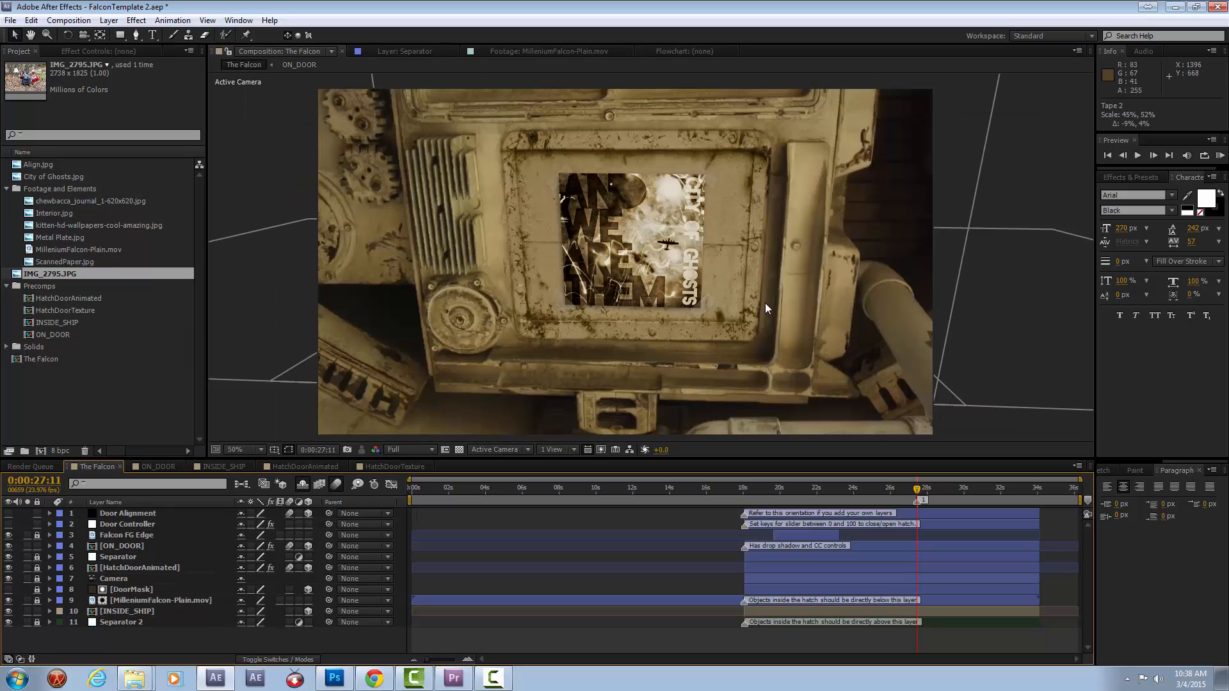
scroll(766, 302, up, 2)
scroll(766, 302, down, 2)
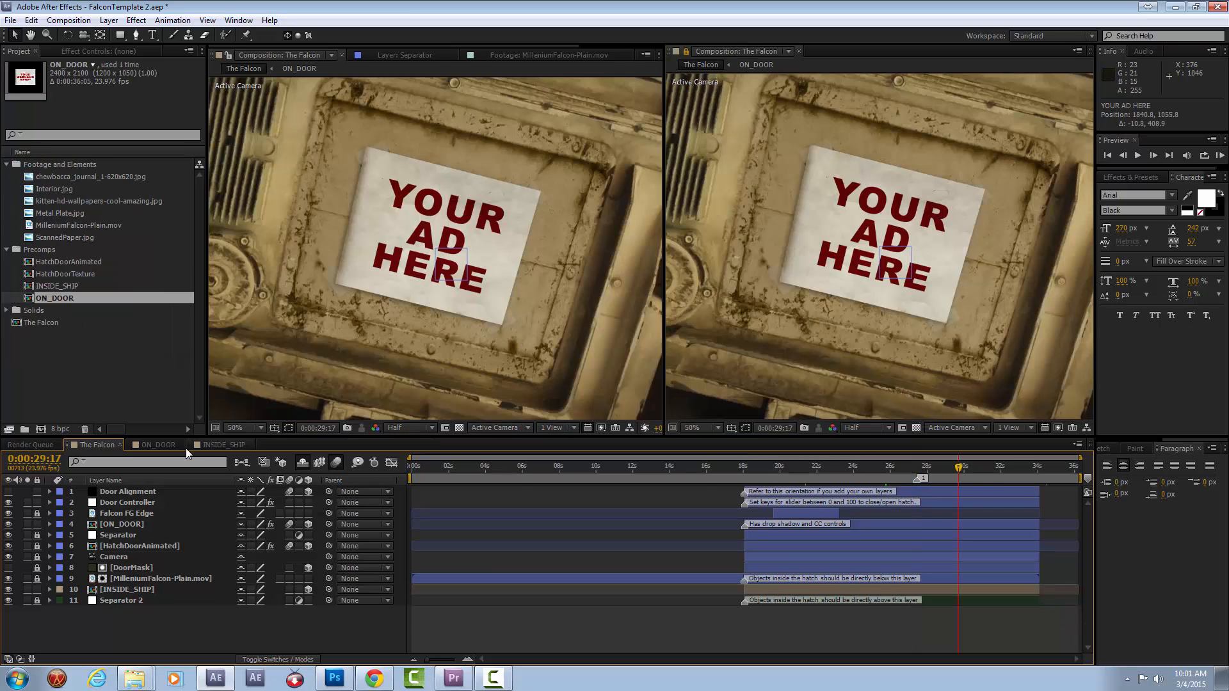
Return from ON_DOOR to The Falcon composition, close the second viewer and open the ON_DOOR layer's effect controls.
double_click(55, 302)
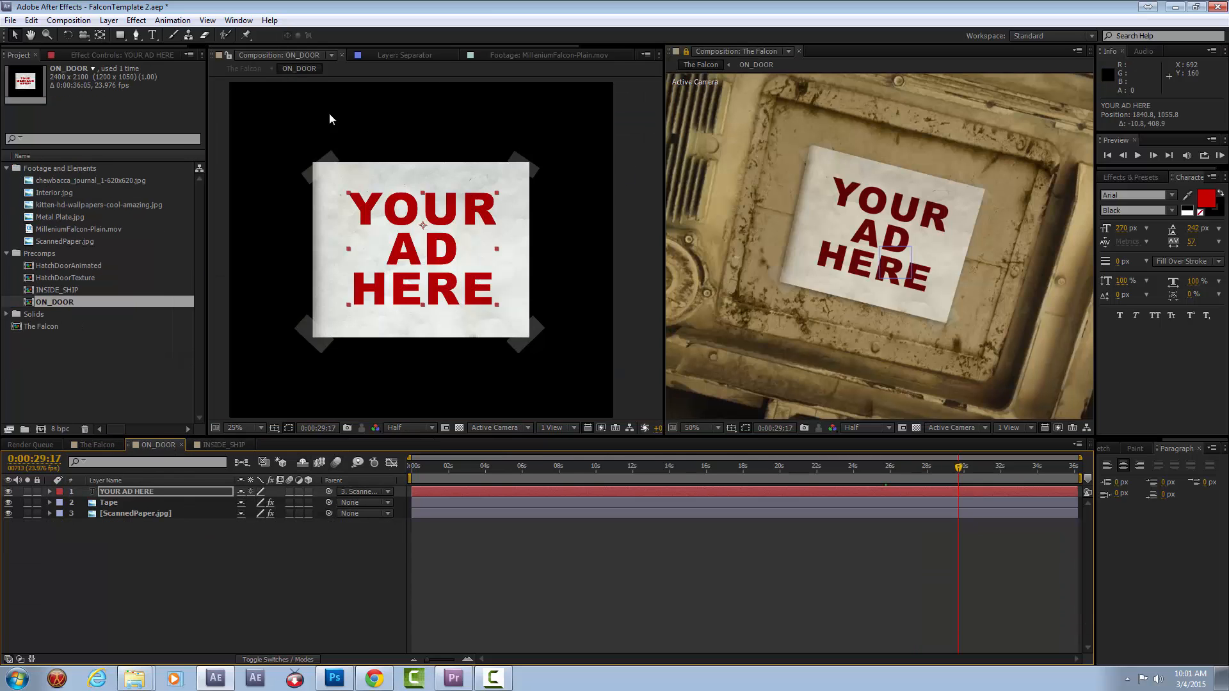
click(106, 446)
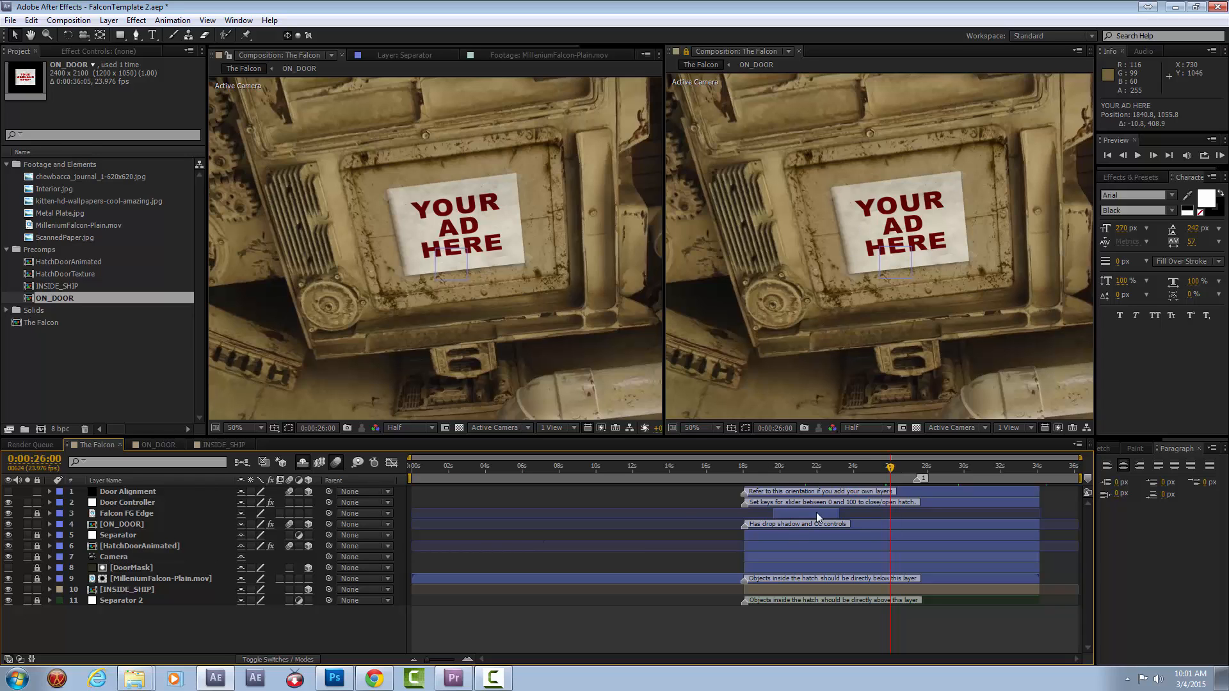
click(121, 525)
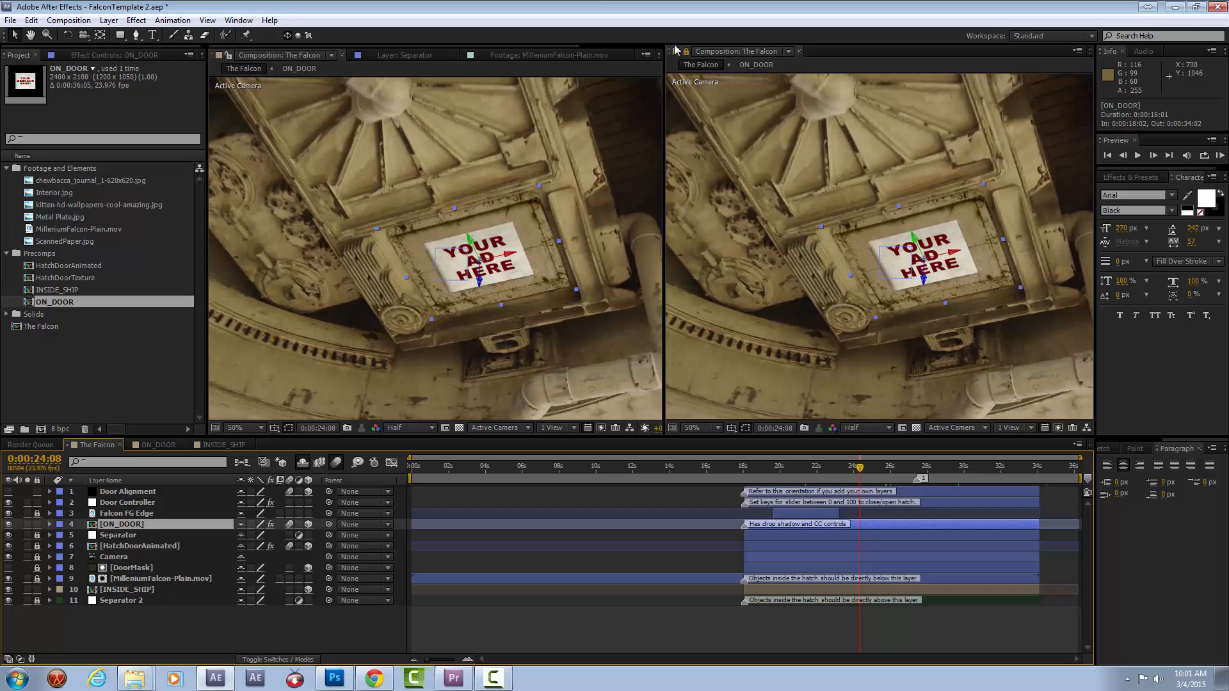
click(800, 49)
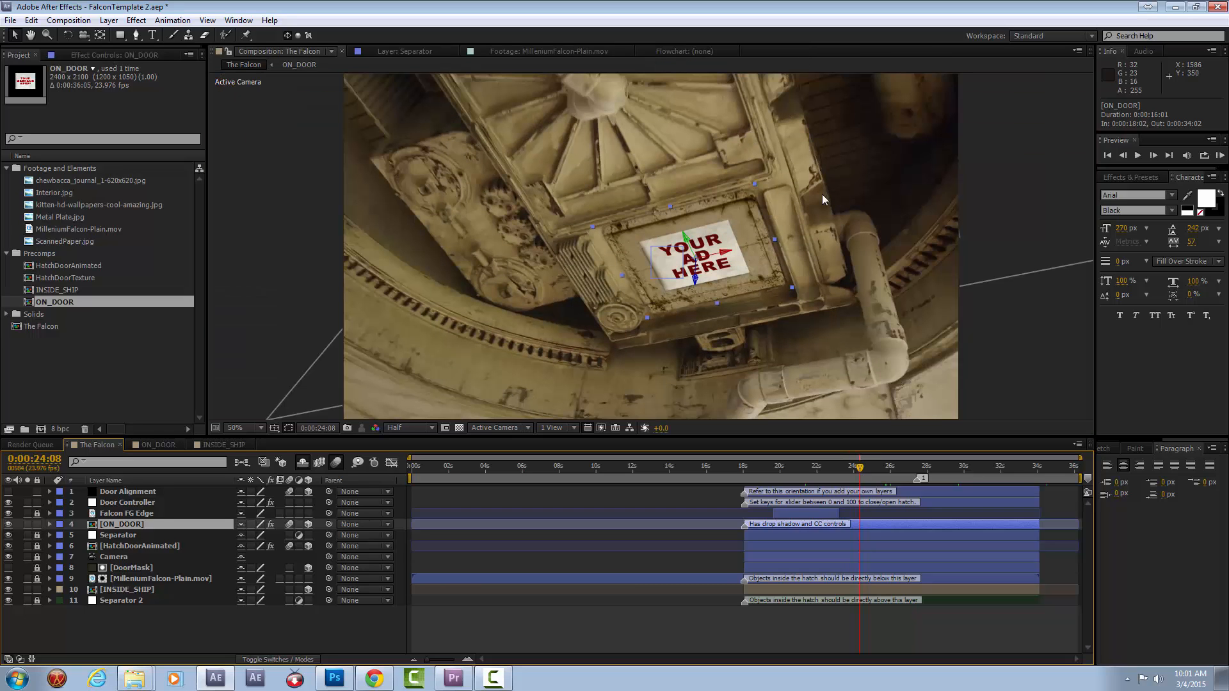
click(84, 59)
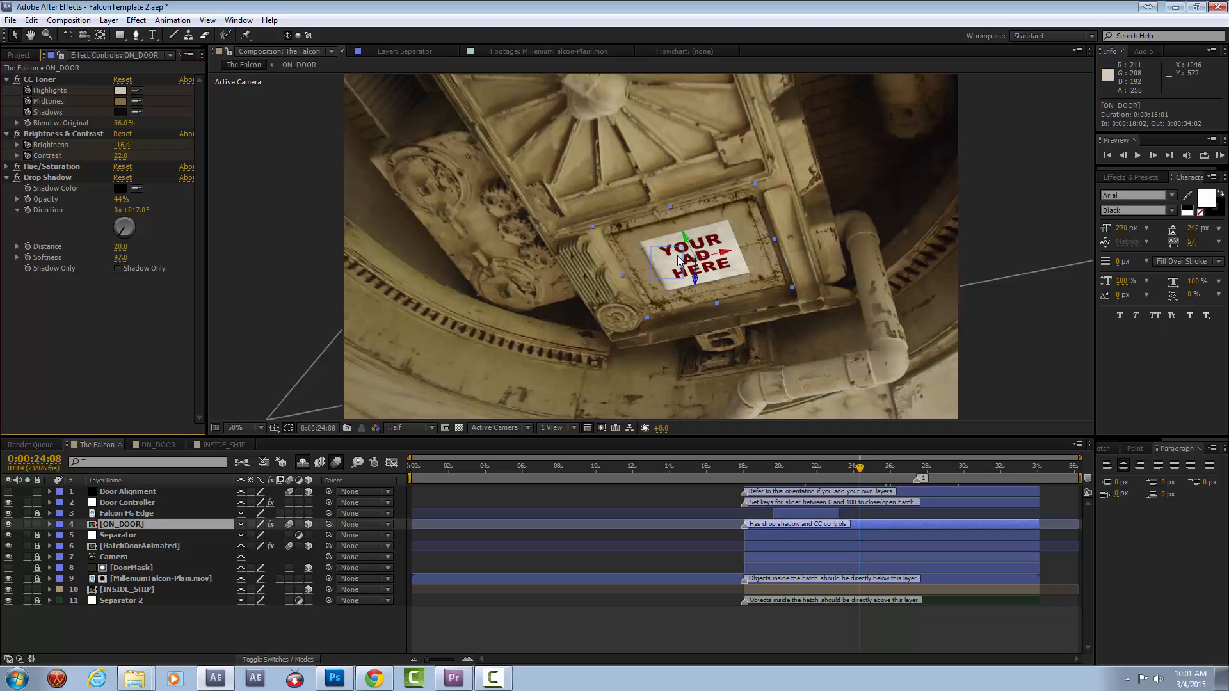
At 0:00:27:11, hide the ON_DOOR layer and set the Door Controller's Hatch Open slider to 89.
click(918, 472)
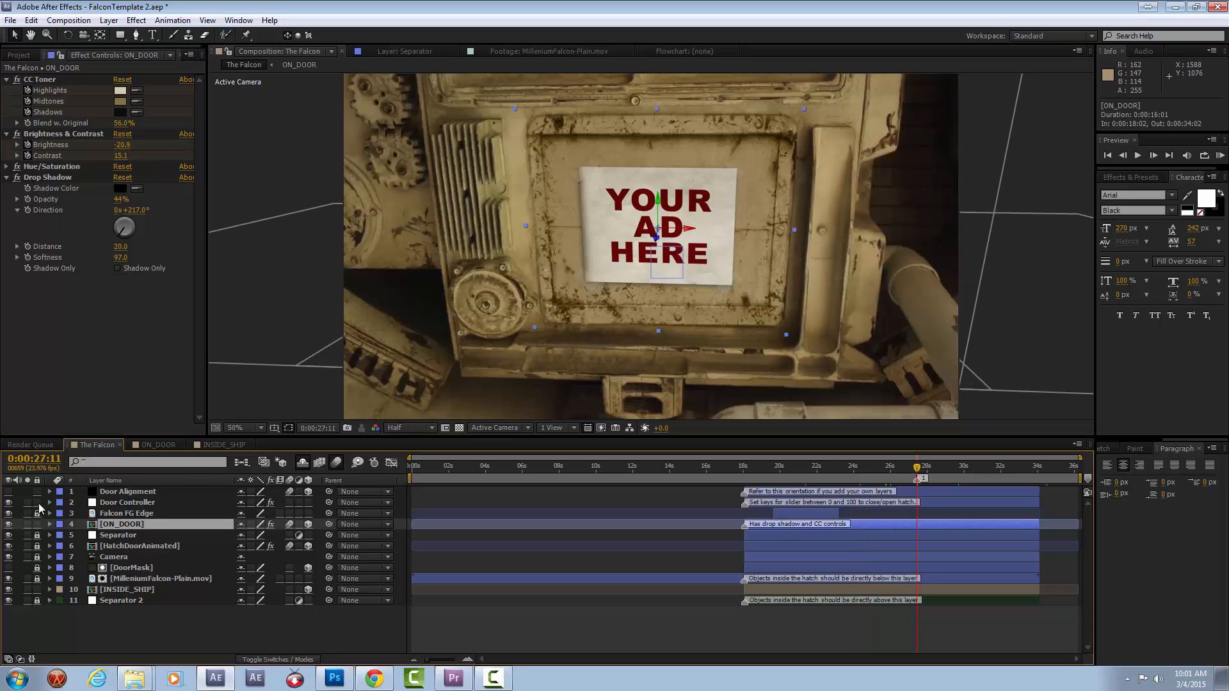
click(8, 524)
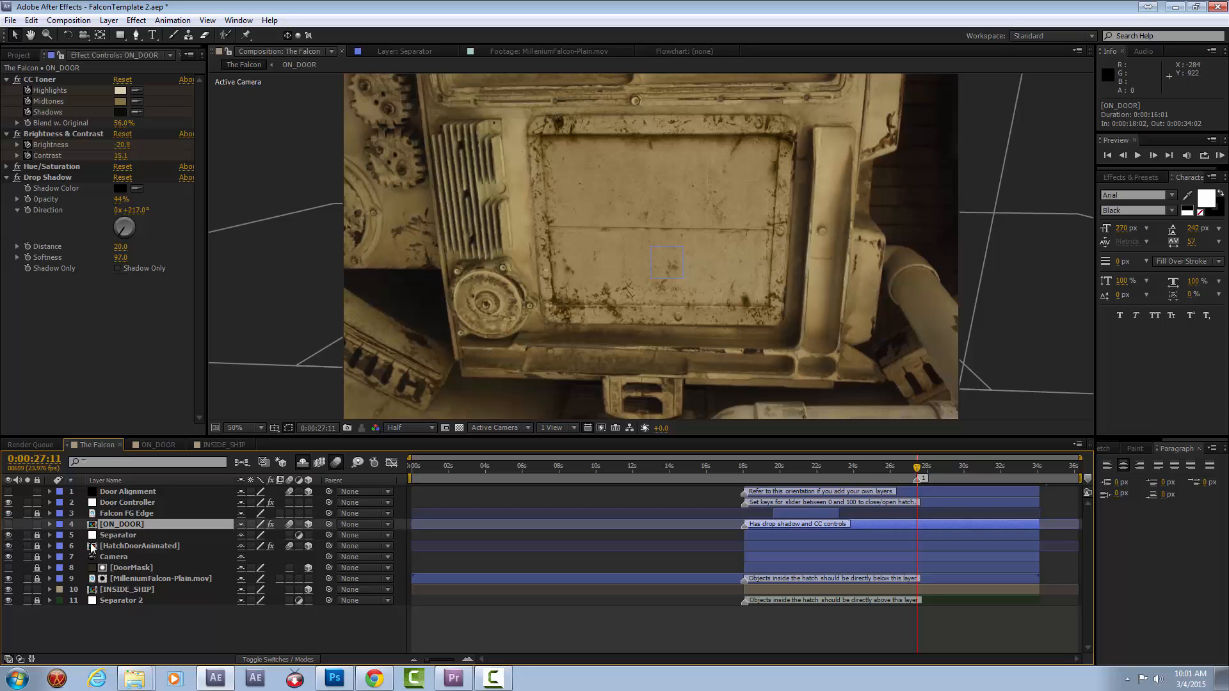
click(137, 502)
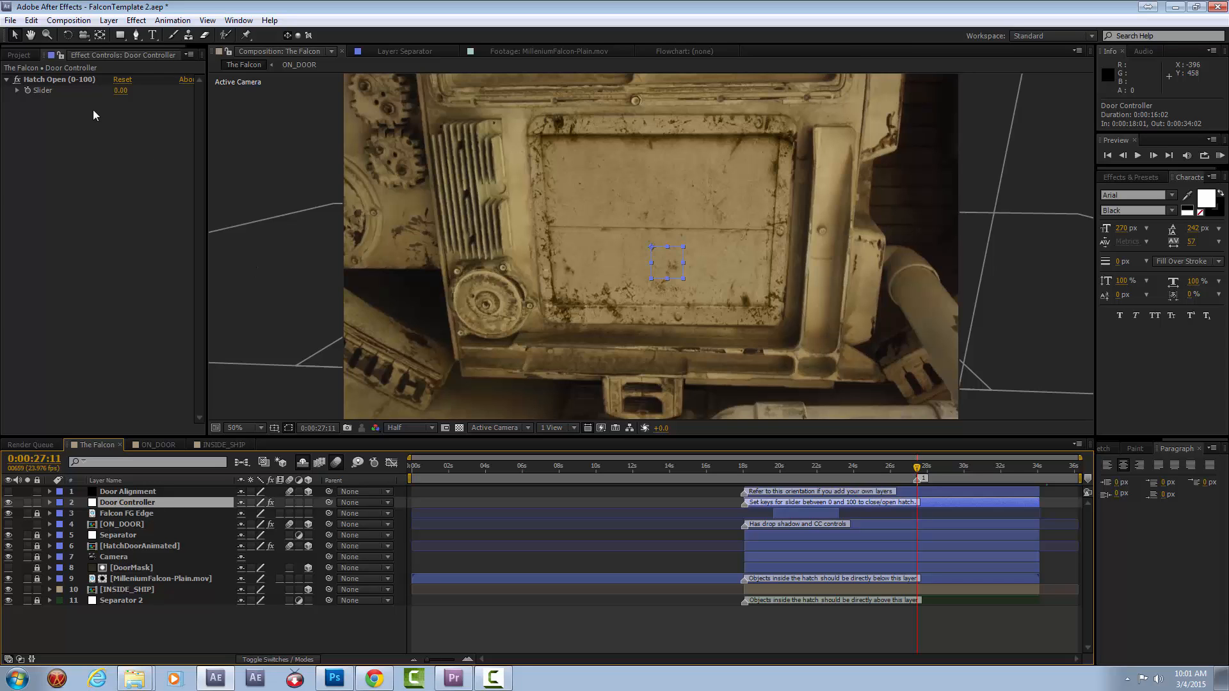
click(79, 81)
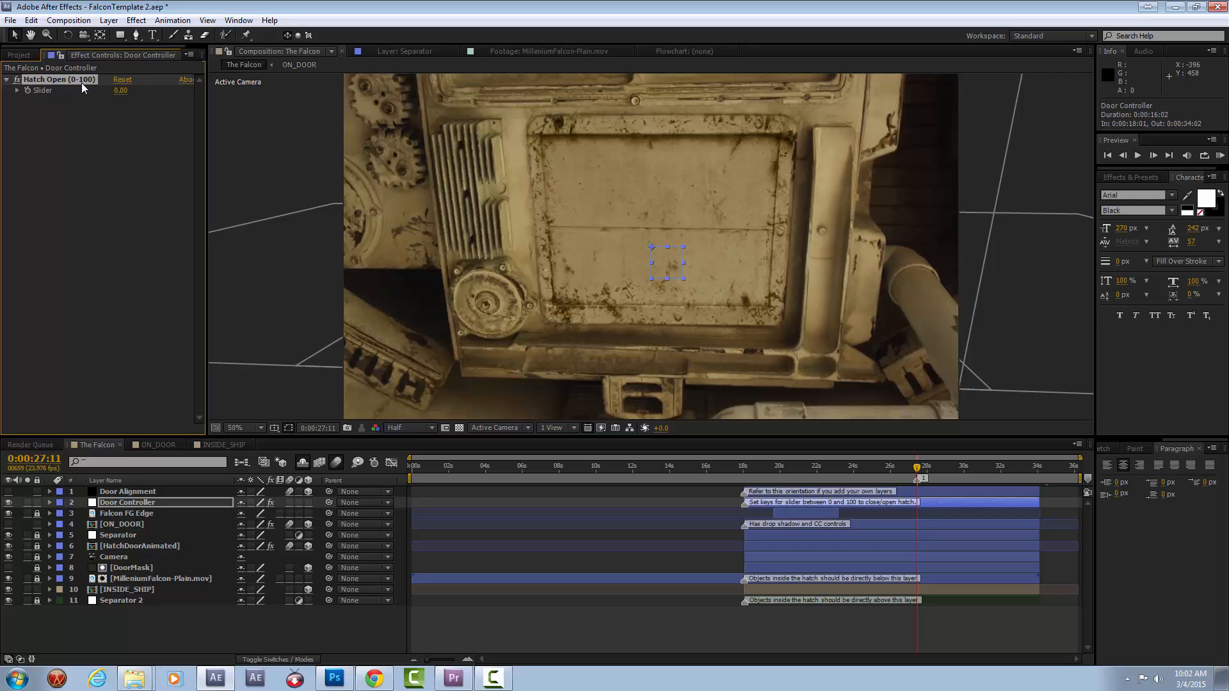
drag(120, 98, 130, 91)
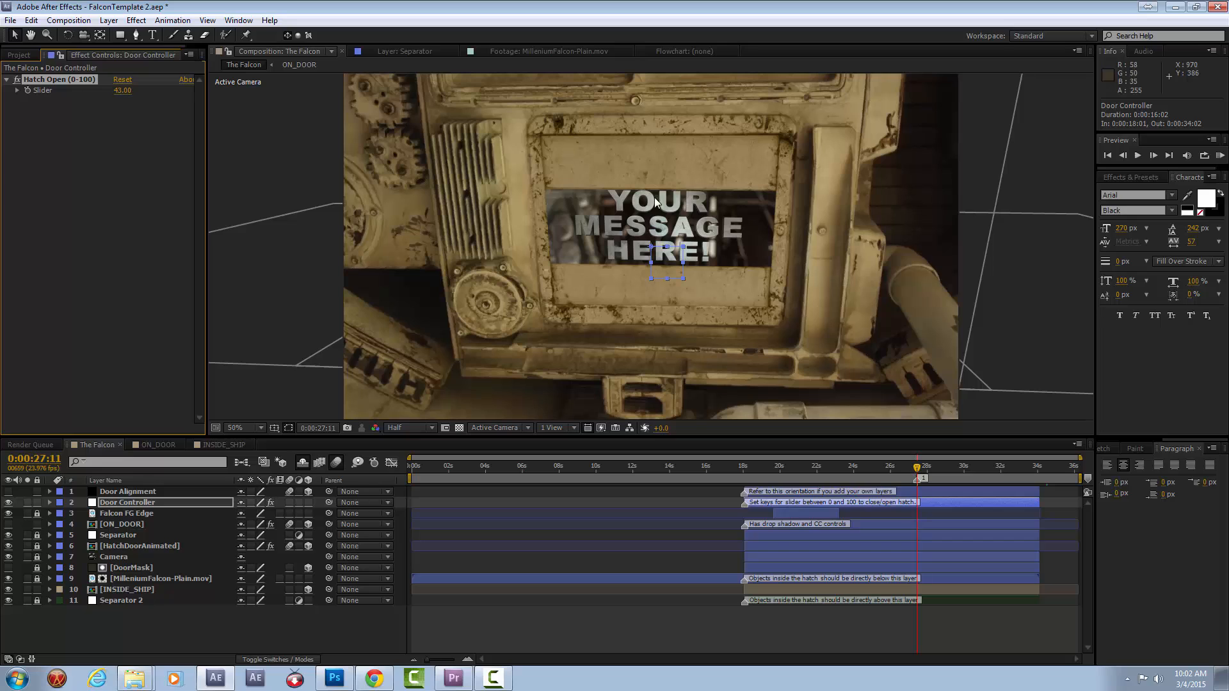
drag(124, 96, 130, 94)
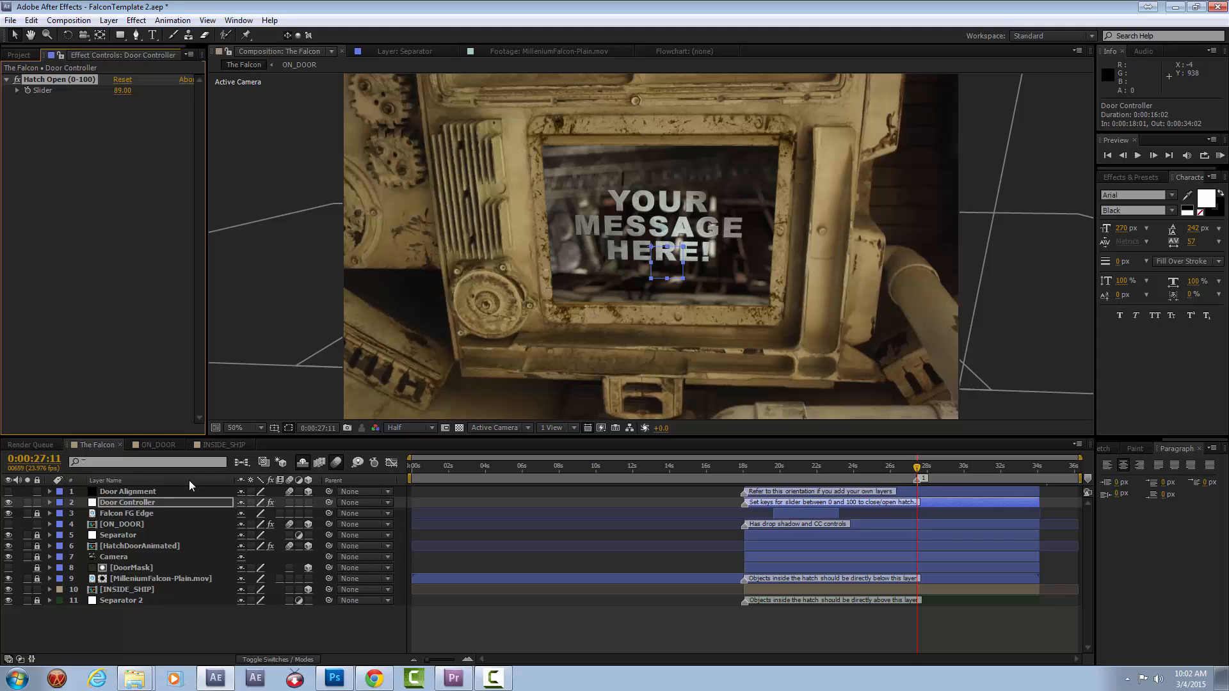
Select the INSIDE_SHIP layer and play a RAM preview of the open hatch starting from 0:00:26:20.
click(126, 589)
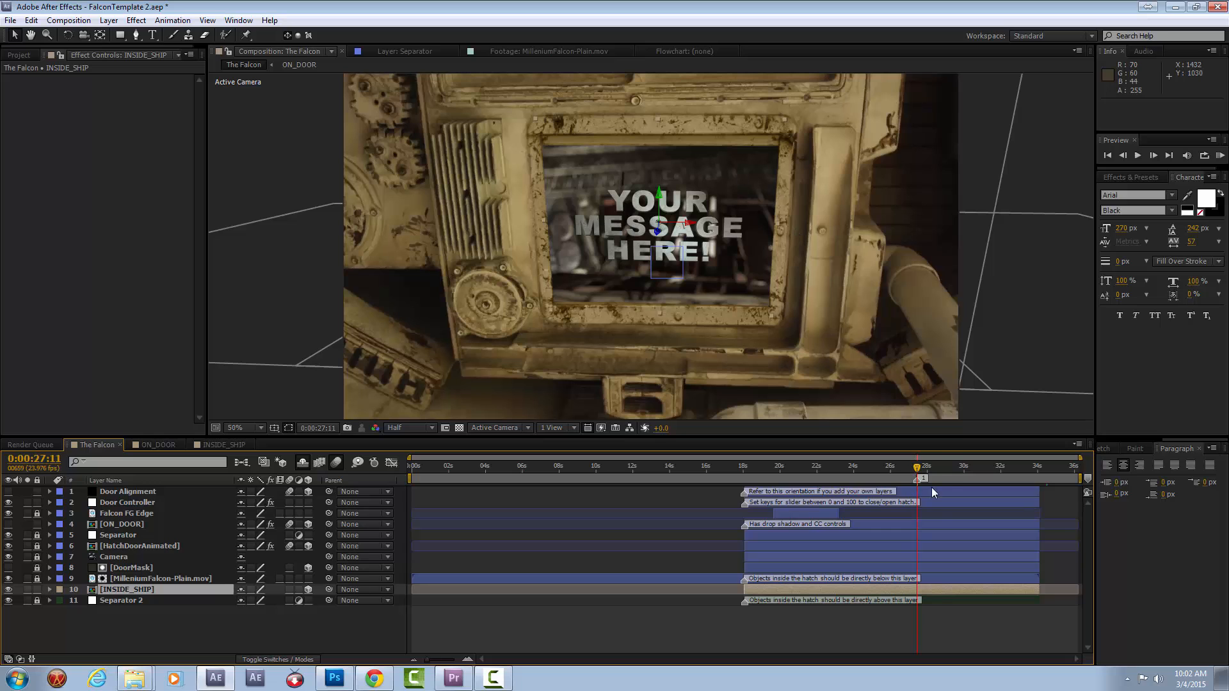
click(941, 468)
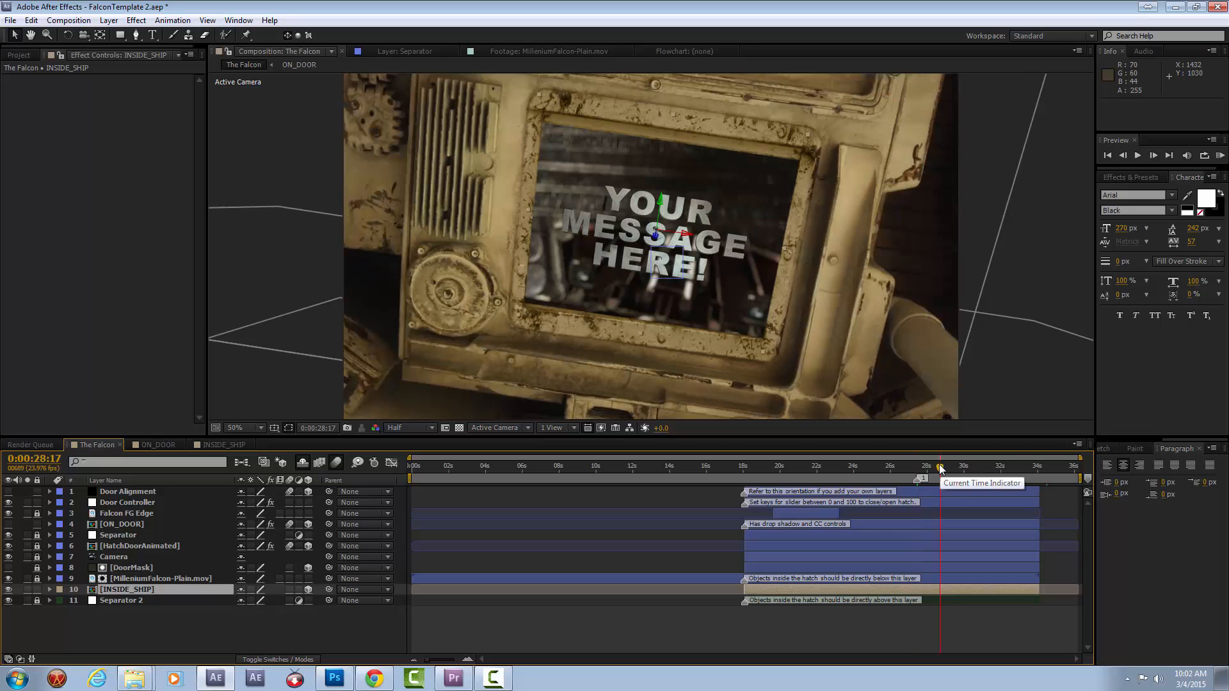
drag(941, 467, 905, 467)
click(1220, 155)
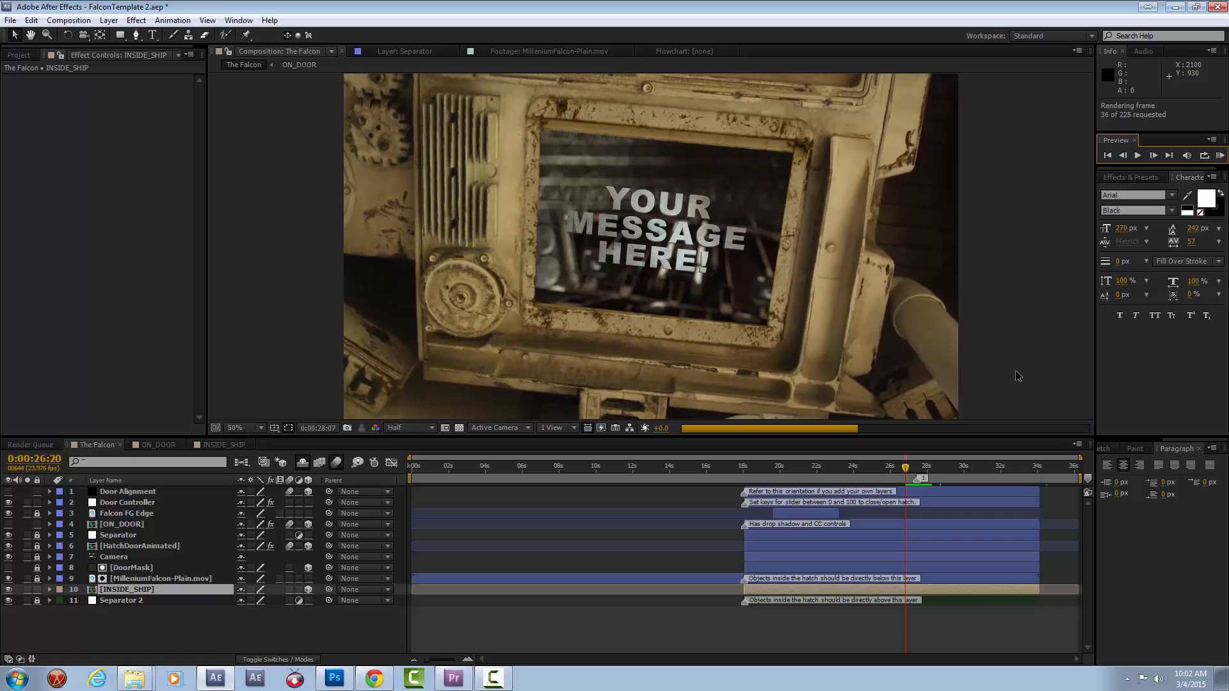
key(space)
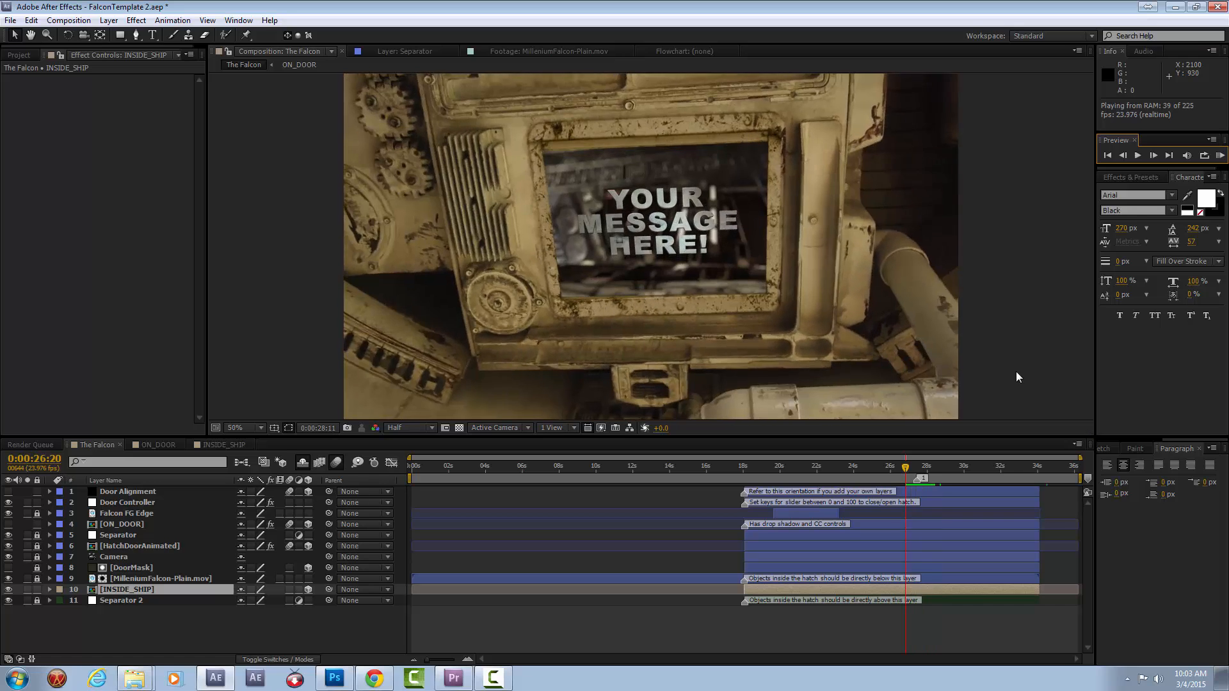
key(space)
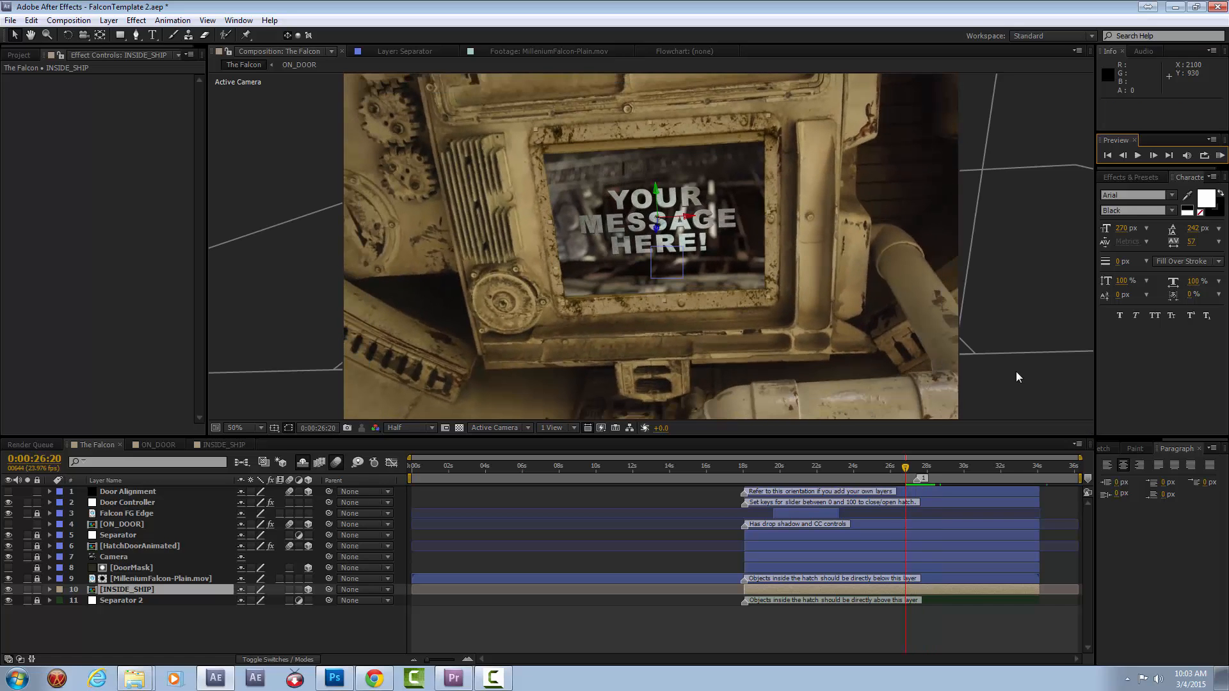
Try repositioning the INSIDE_SHIP layer within the hatch opening.
click(140, 589)
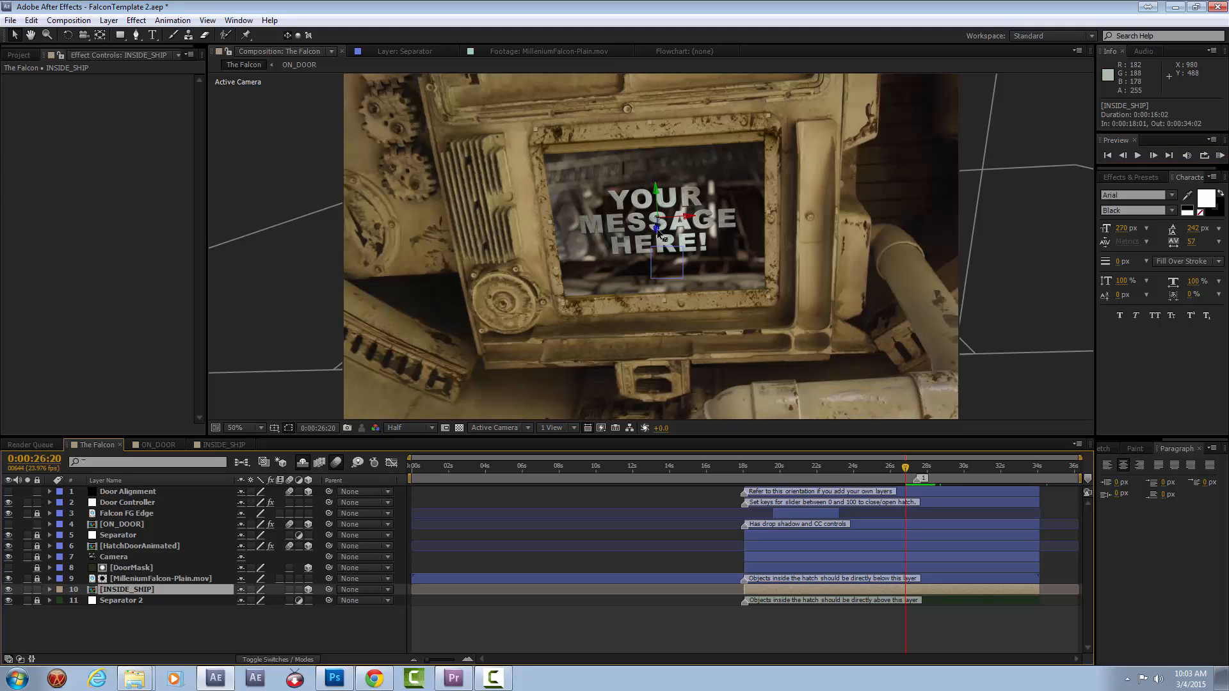
drag(659, 233, 697, 128)
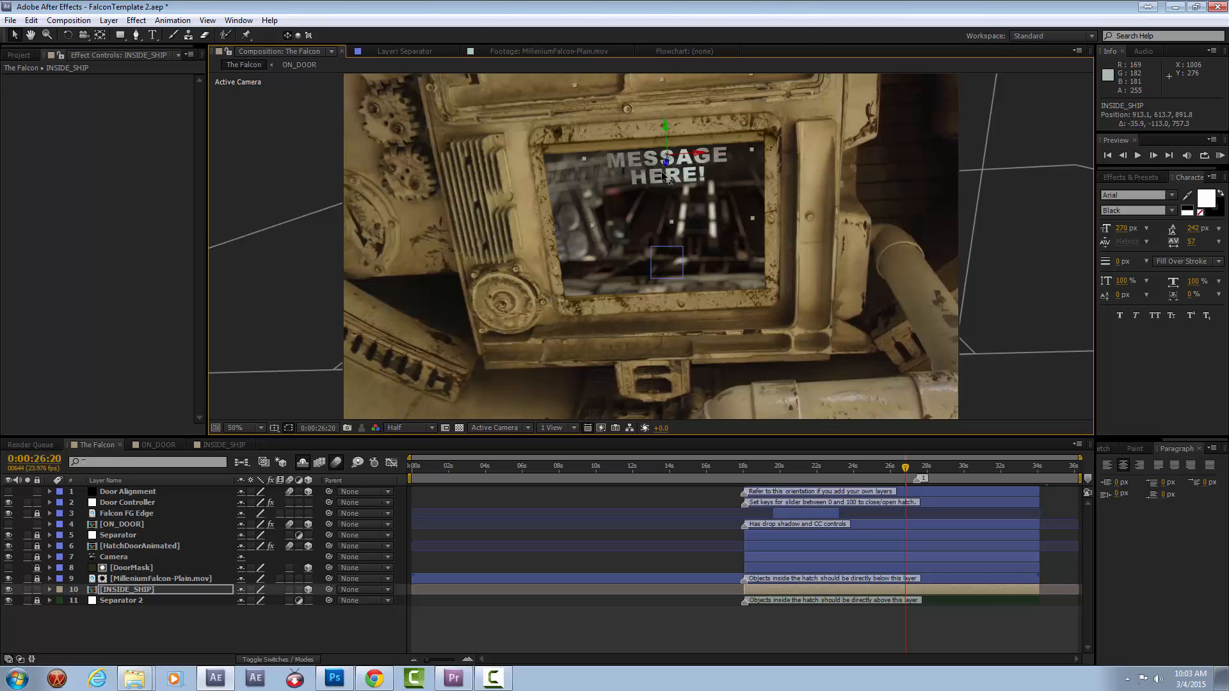
drag(663, 175, 644, 257)
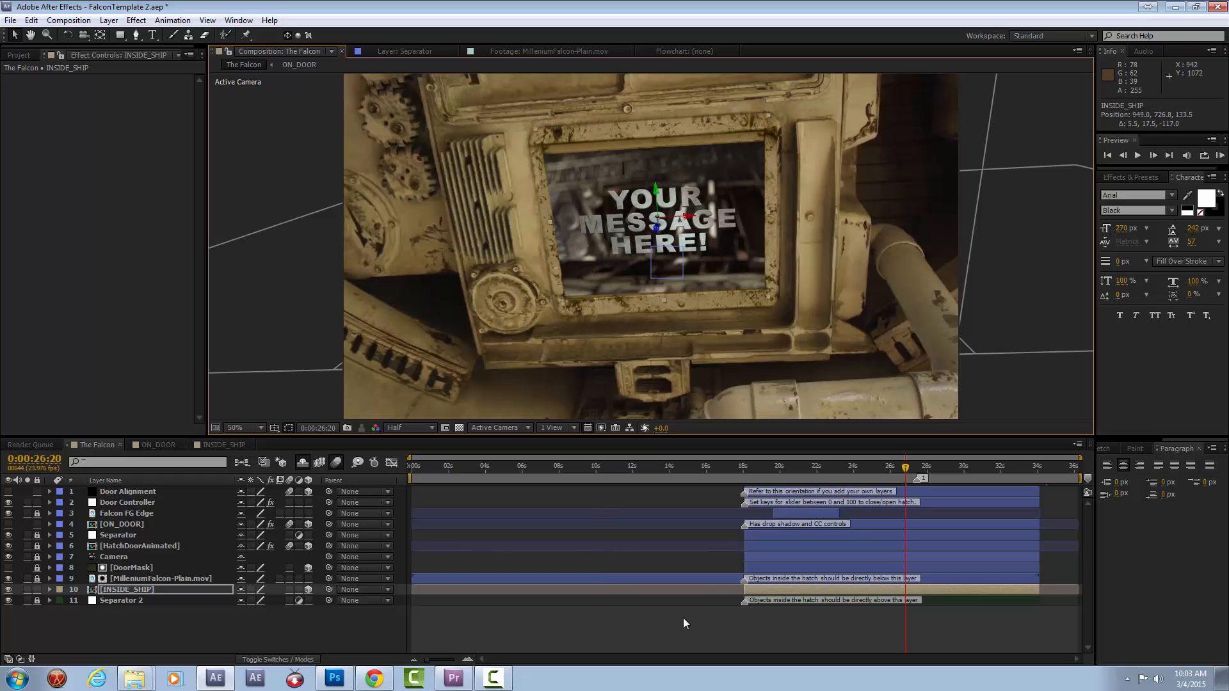
In the INSIDE_SHIP composition, hide ScannedPaper.jpg and both message text layers, show the kitten layer k, and return to The Falcon.
scroll(665, 221, up, 2)
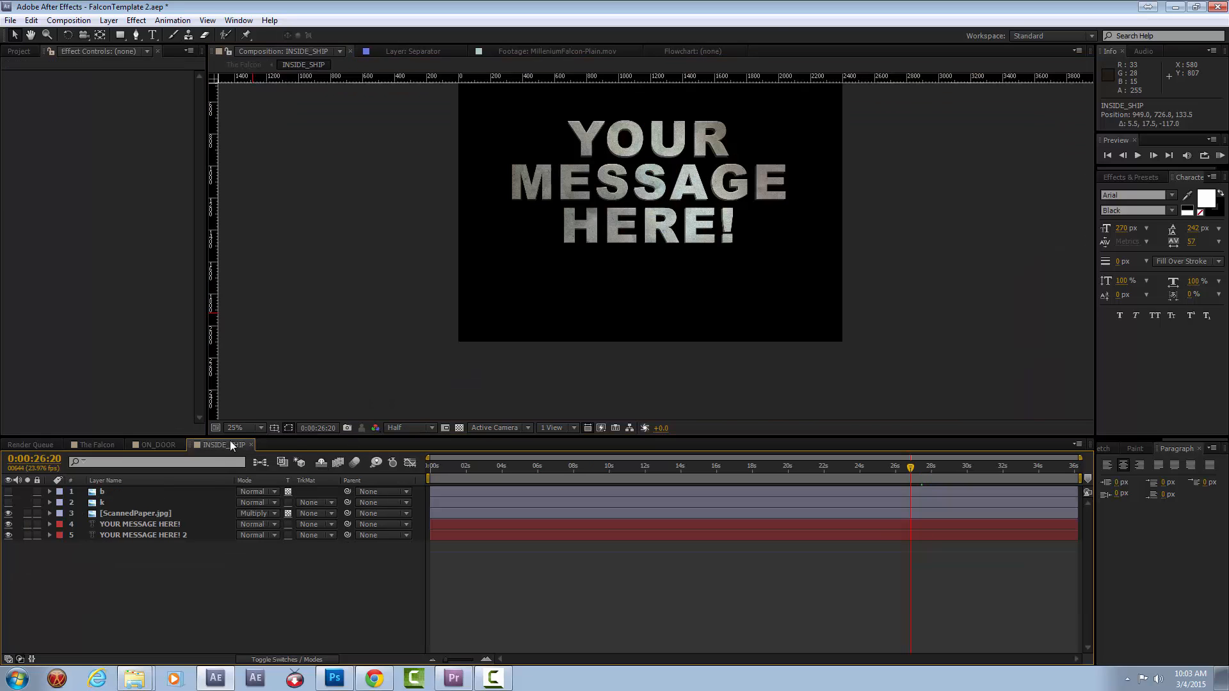
double_click(678, 224)
drag(667, 267, 663, 341)
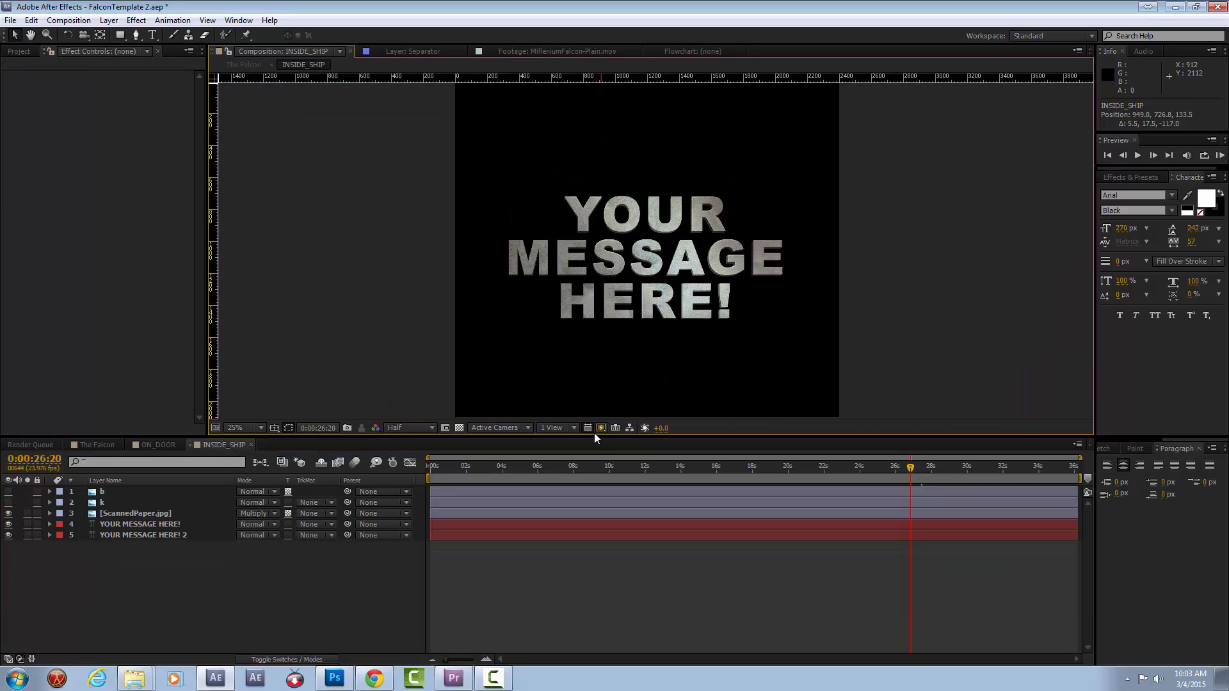
drag(595, 439, 600, 458)
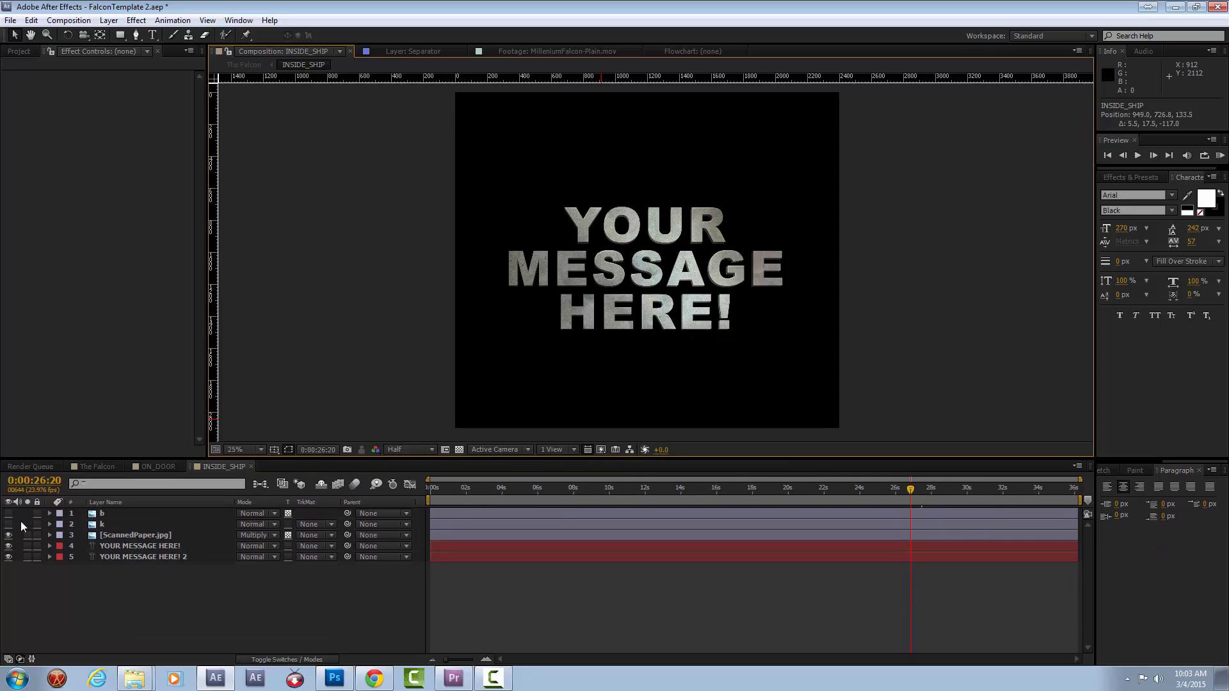
drag(8, 536, 8, 557)
click(8, 524)
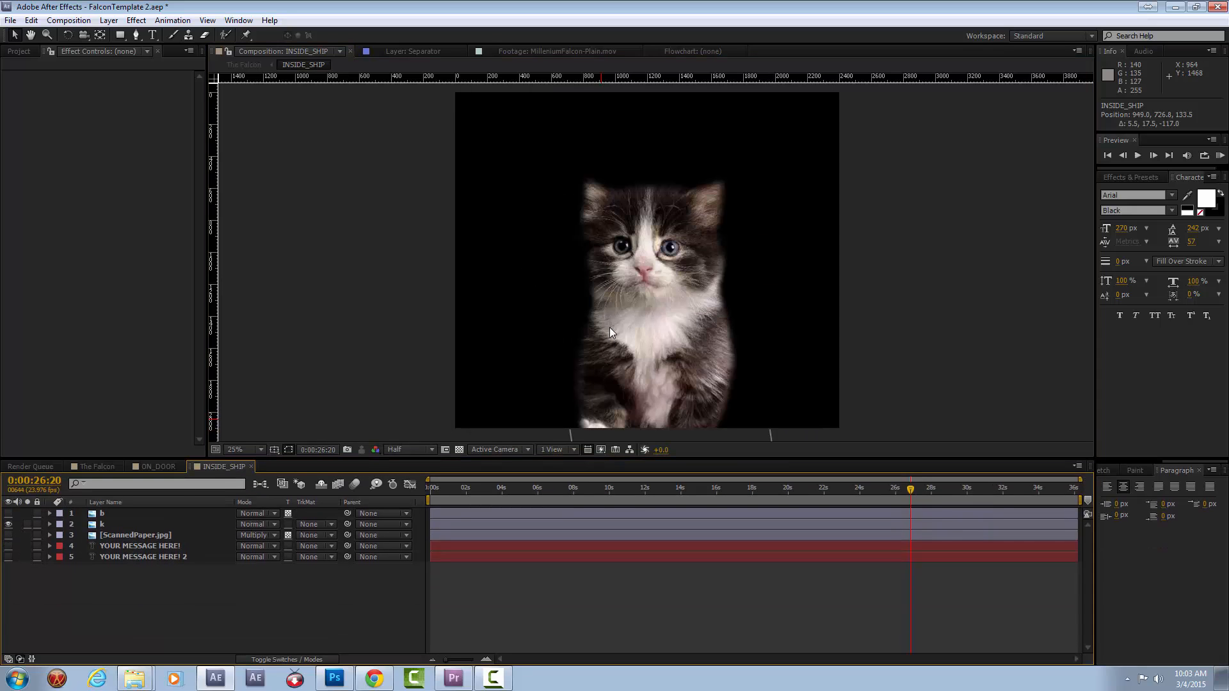
click(97, 466)
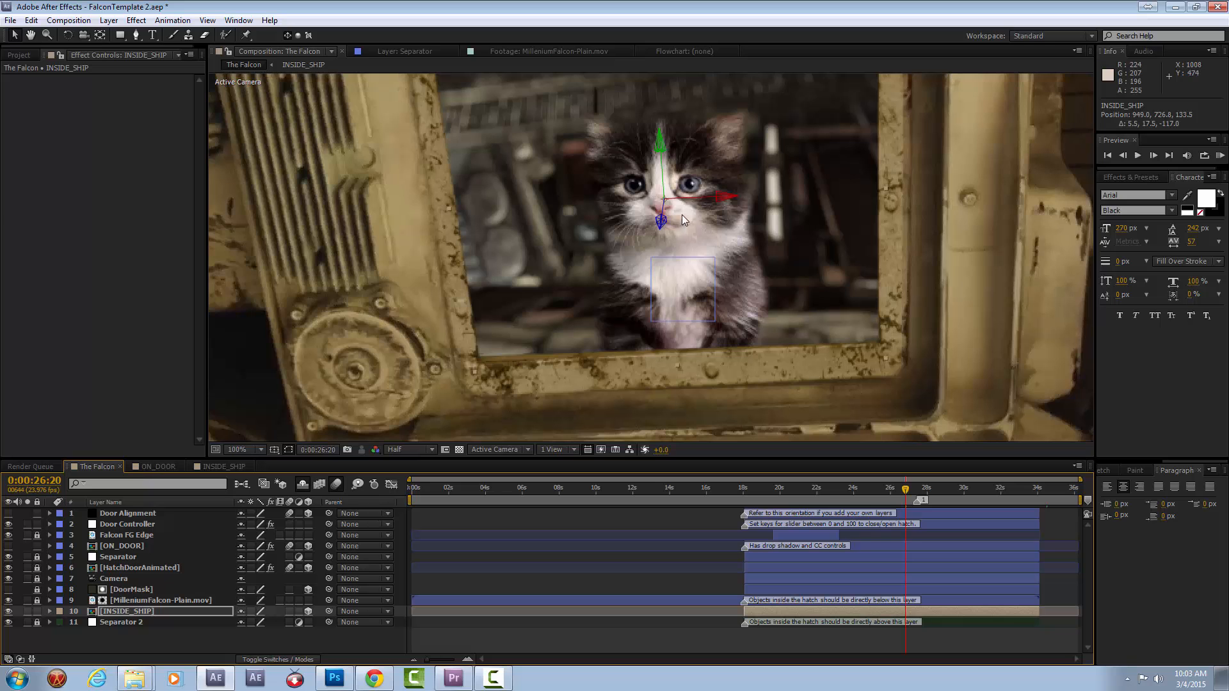
Deselect the INSIDE_SHIP layer and inspect the kitten in the hatch close up at Full resolution.
scroll(765, 290, down, 1)
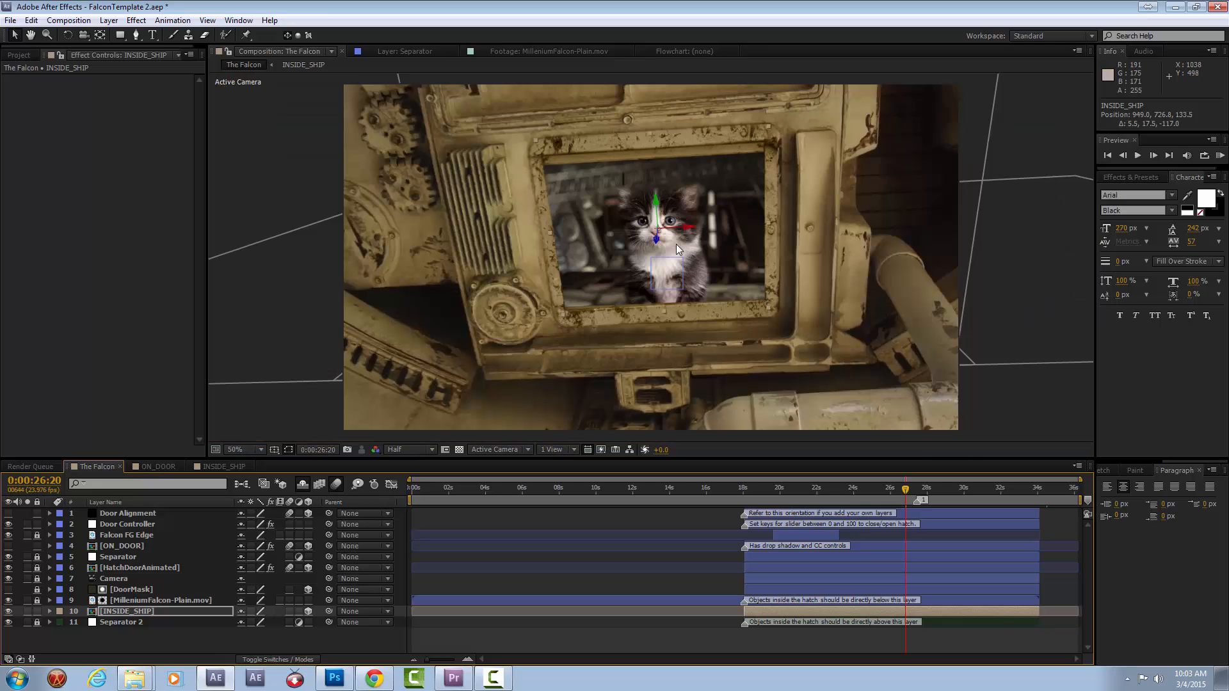
click(1046, 389)
scroll(819, 285, up, 1)
drag(849, 267, 828, 315)
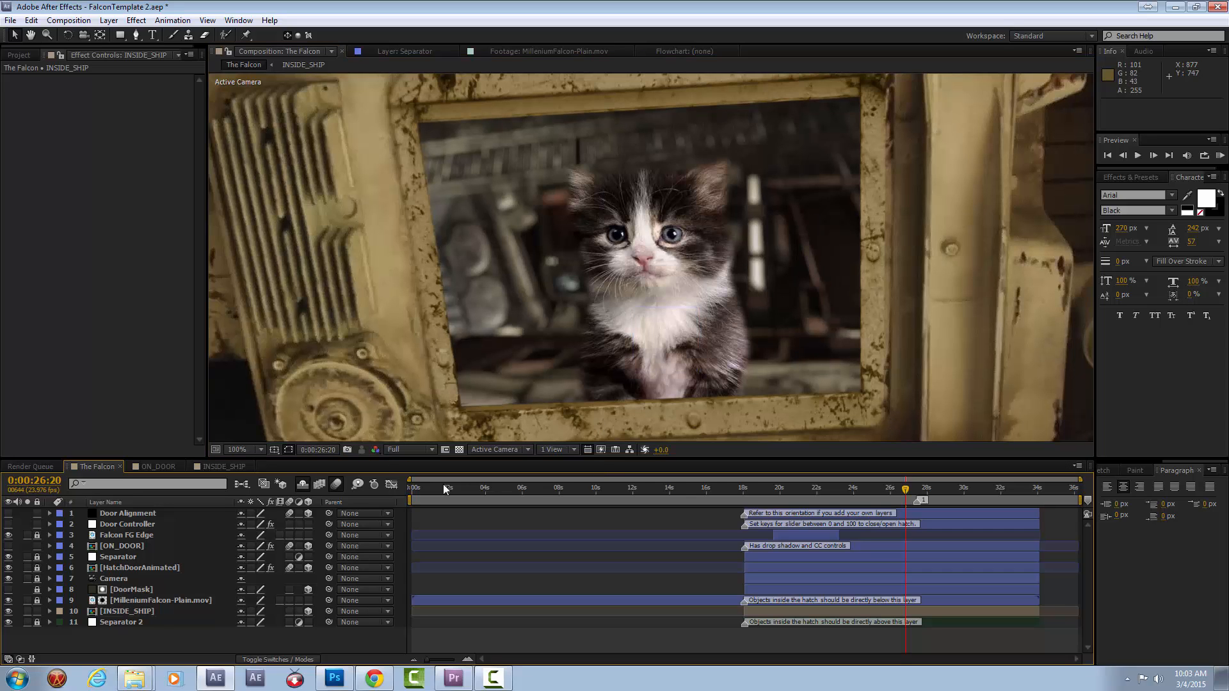
Show layer b in the INSIDE_SHIP composition to add the bandolier to the kitten, and return to The Falcon.
click(211, 466)
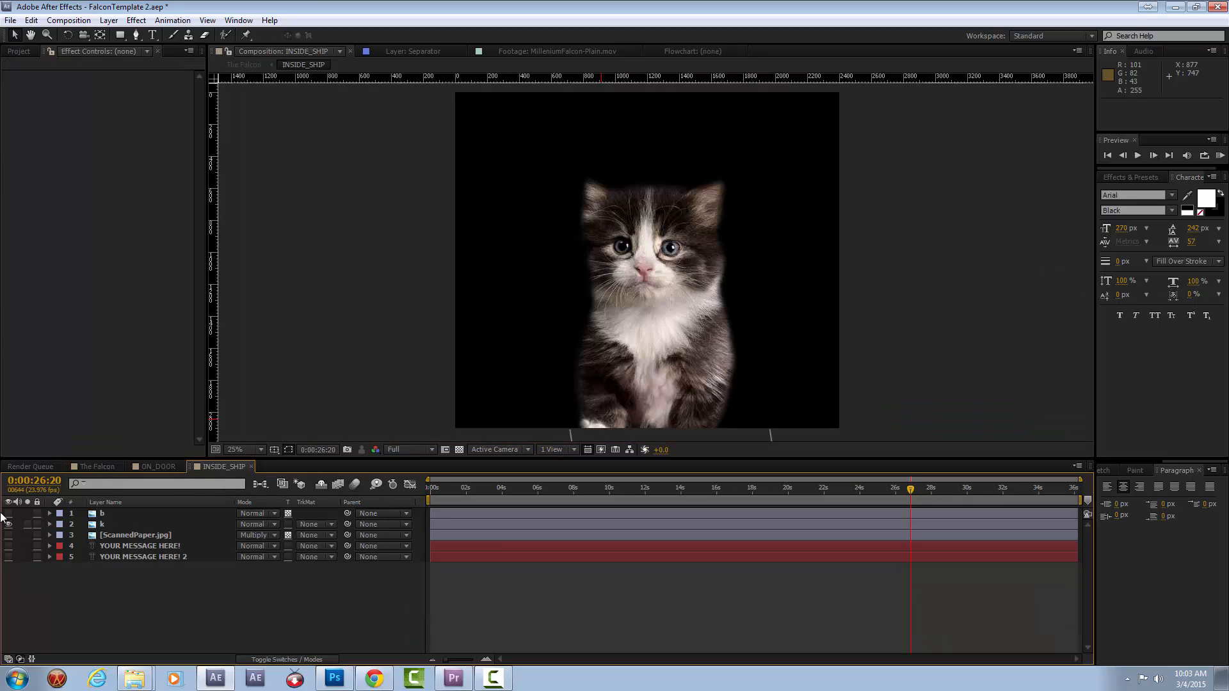
click(96, 466)
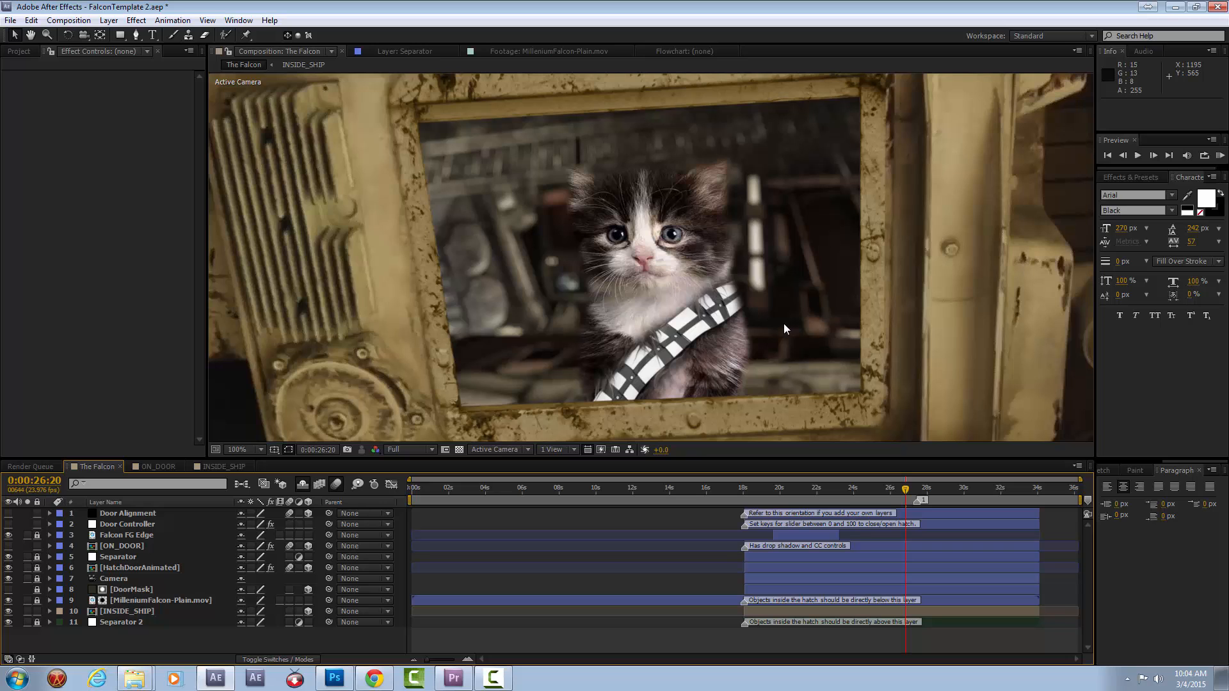
key(comma)
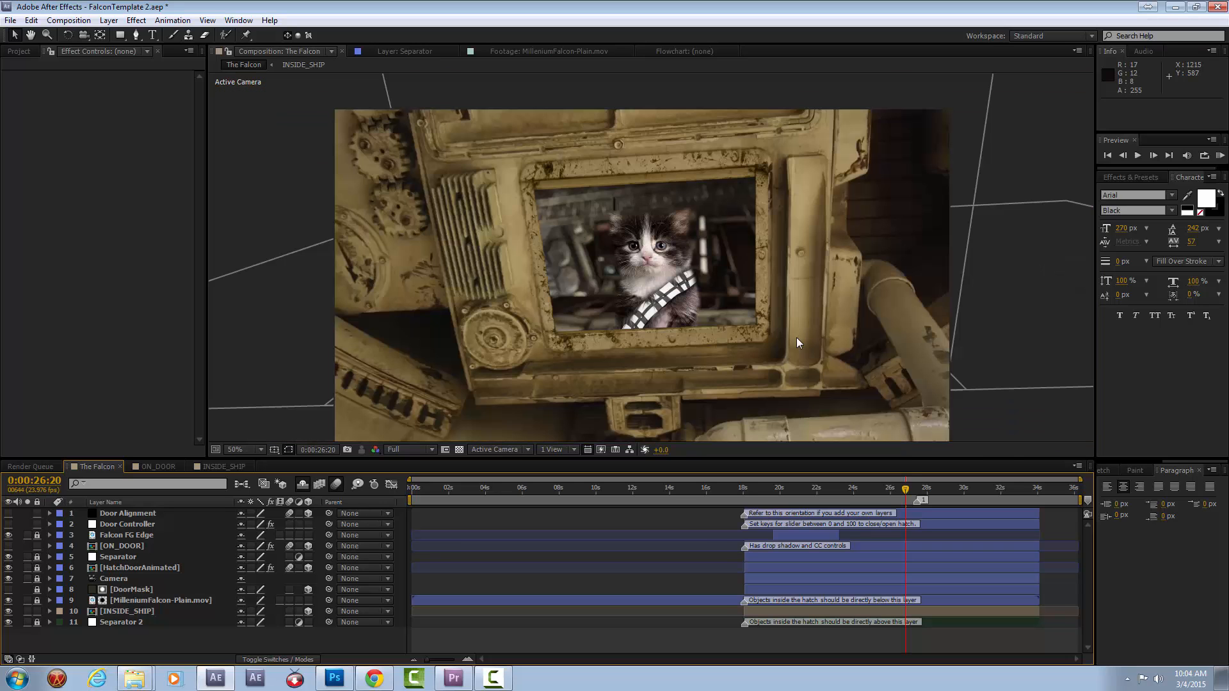
Lower the viewer resolution to Quarter and move the current time to 0:00:19:18 to check the kitten in the hatch.
click(855, 490)
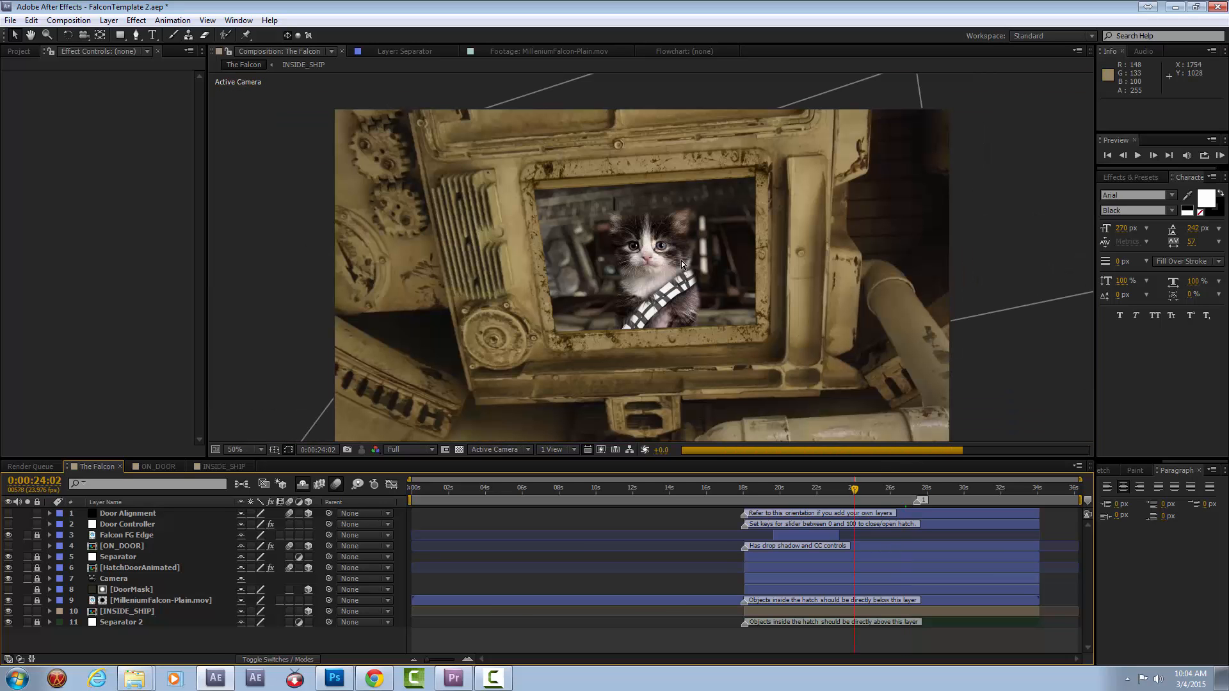
click(410, 450)
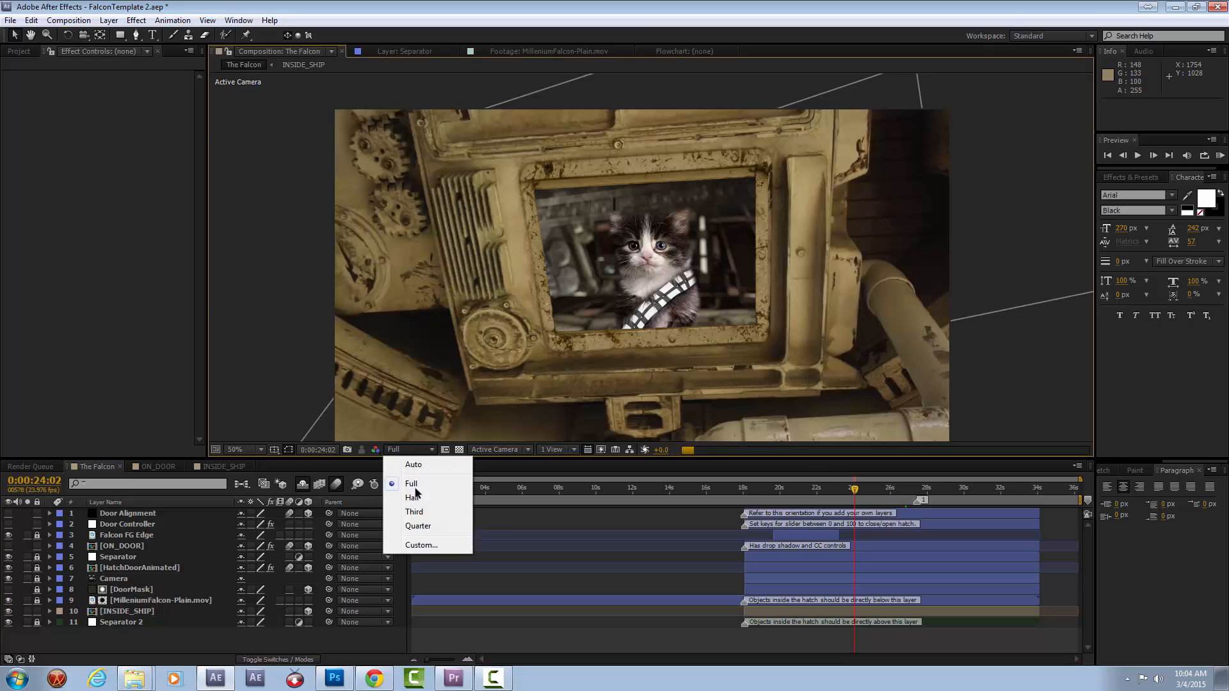
click(420, 521)
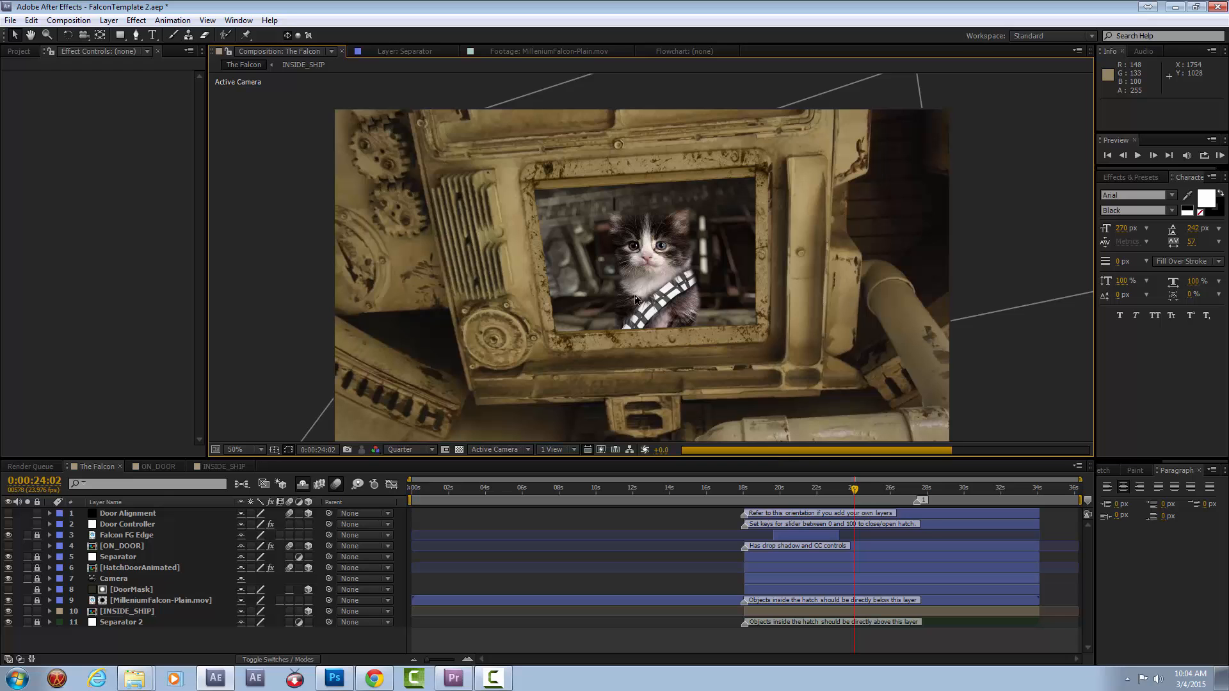
click(776, 489)
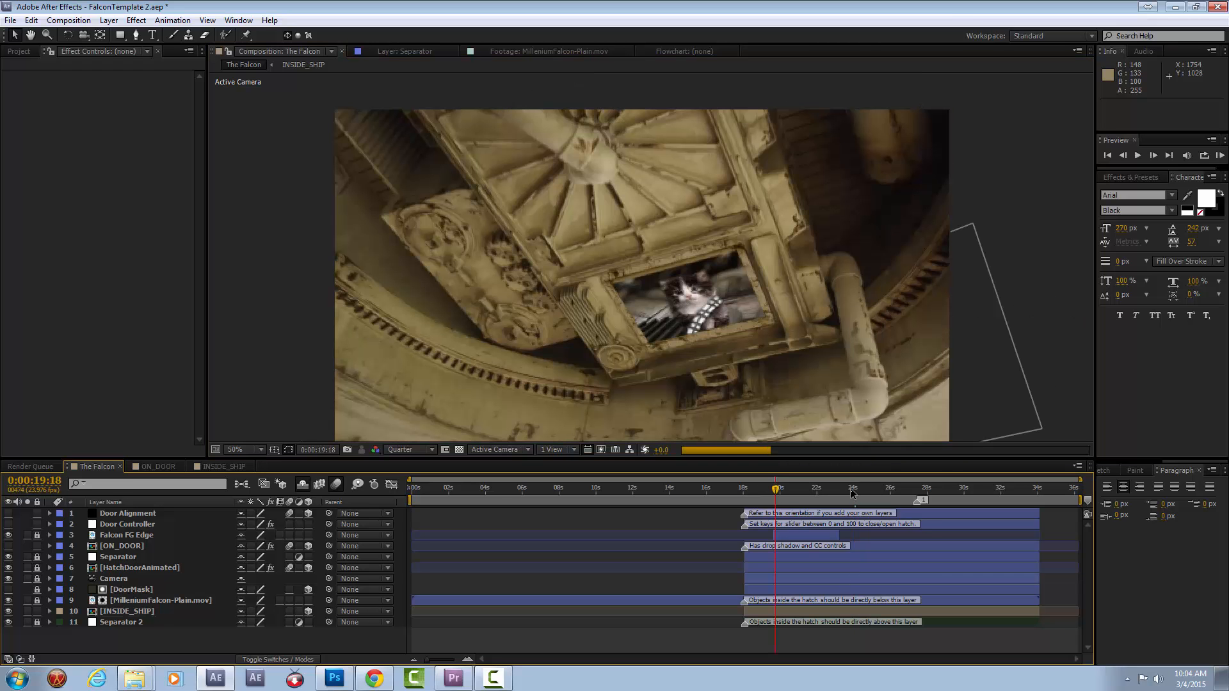
Keyframe the Door Controller's Hatch Open slider from 0 at about 0:00:29:08 to 103 at 0:00:31:06.
drag(851, 493, 922, 491)
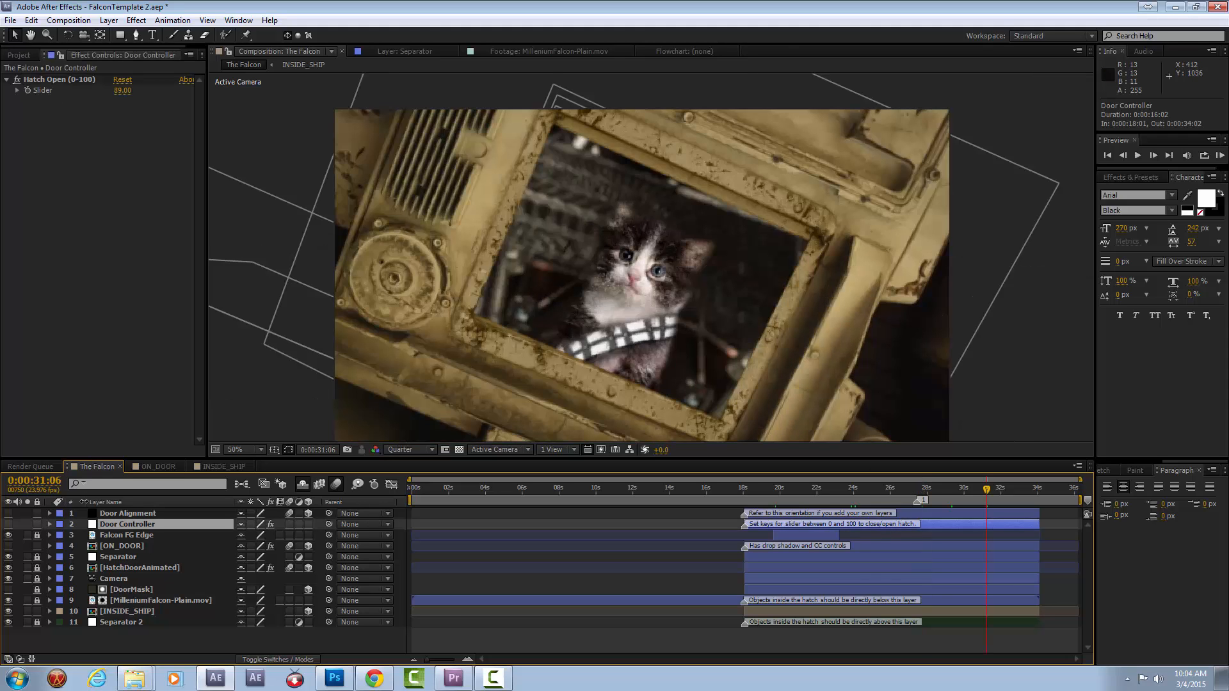
click(50, 523)
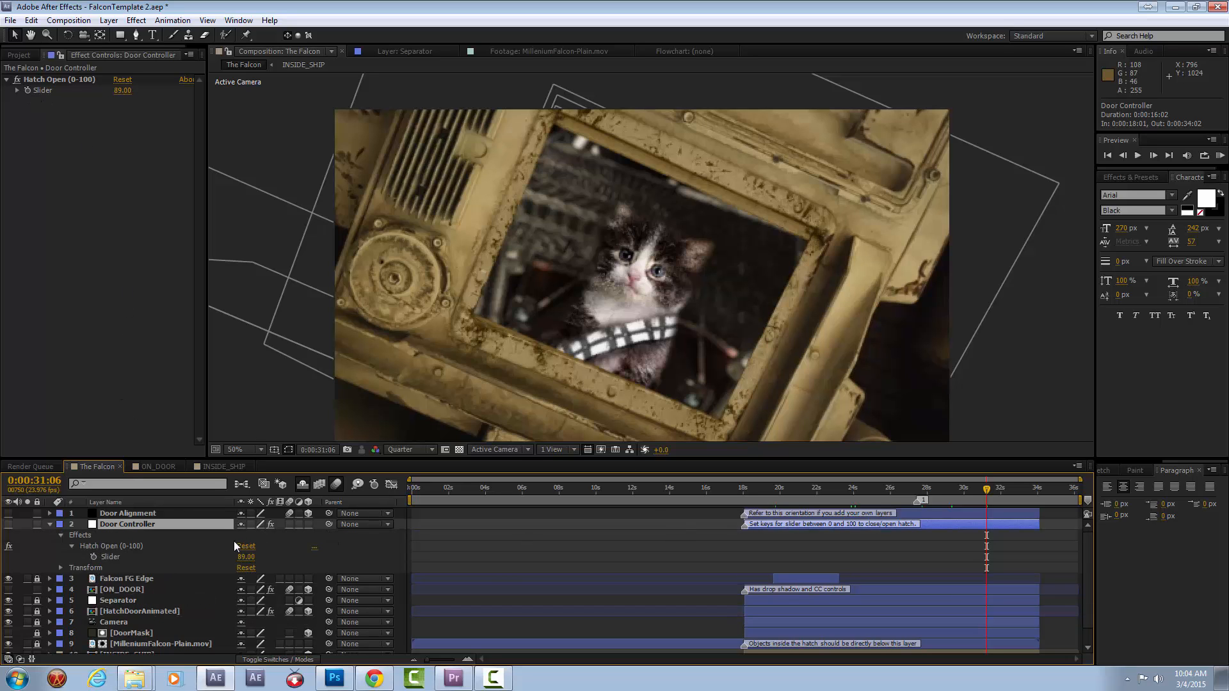
drag(122, 94, 80, 112)
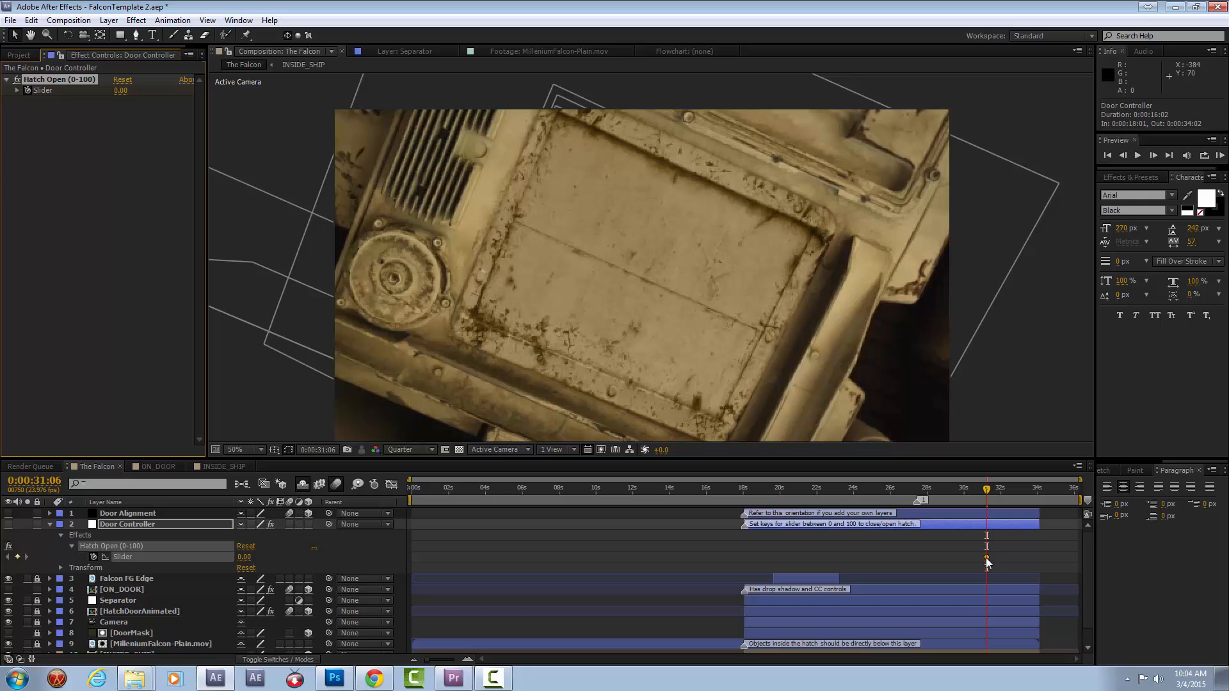
drag(986, 559, 951, 558)
drag(245, 558, 265, 561)
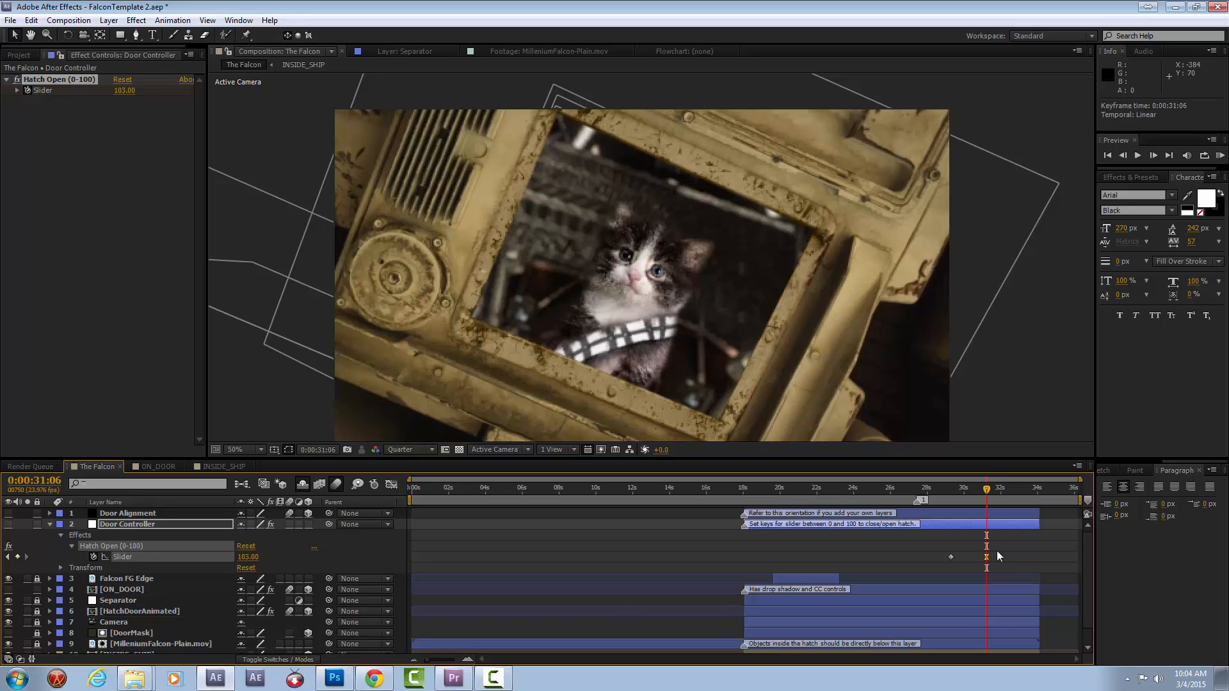
Review the hatch opening between 0:00:29:14 and 0:00:30:20, and collapse the Door Controller properties.
click(957, 492)
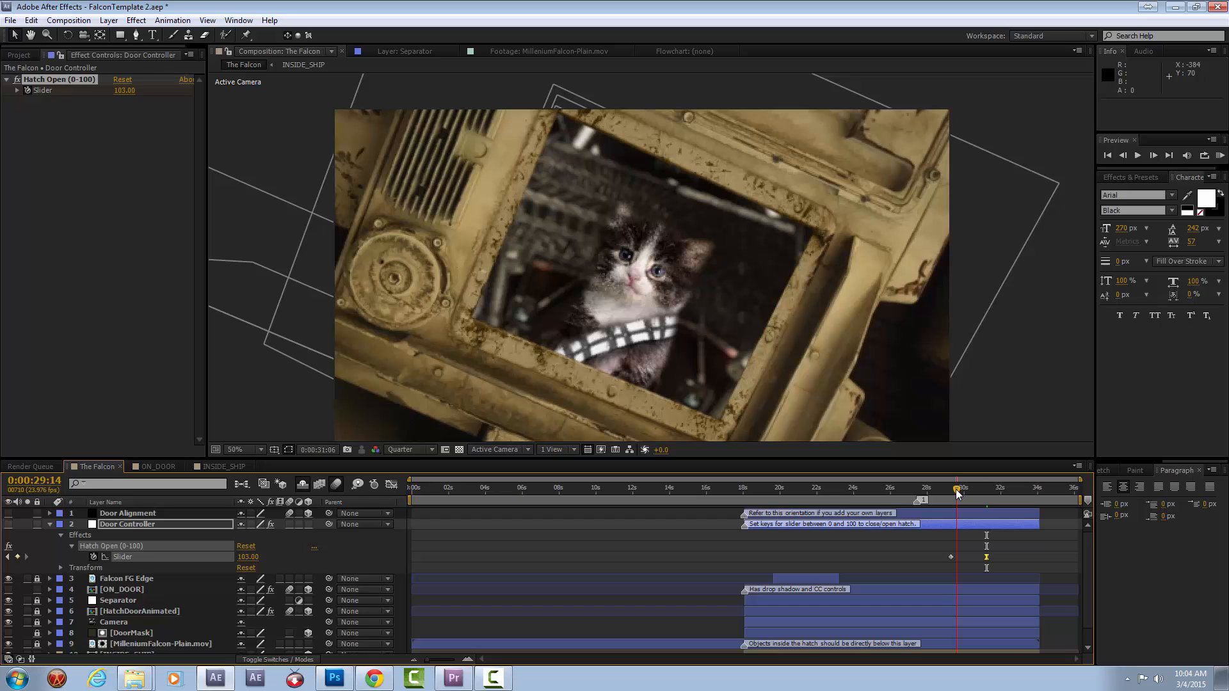
drag(957, 492, 964, 494)
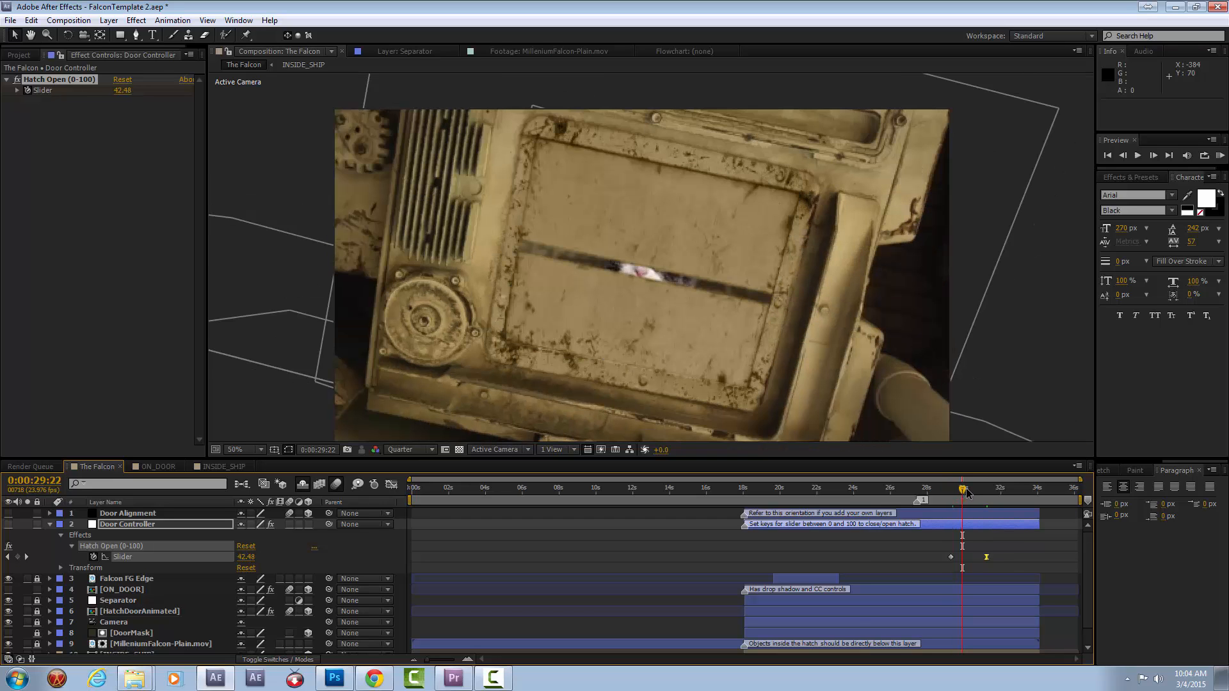
click(979, 487)
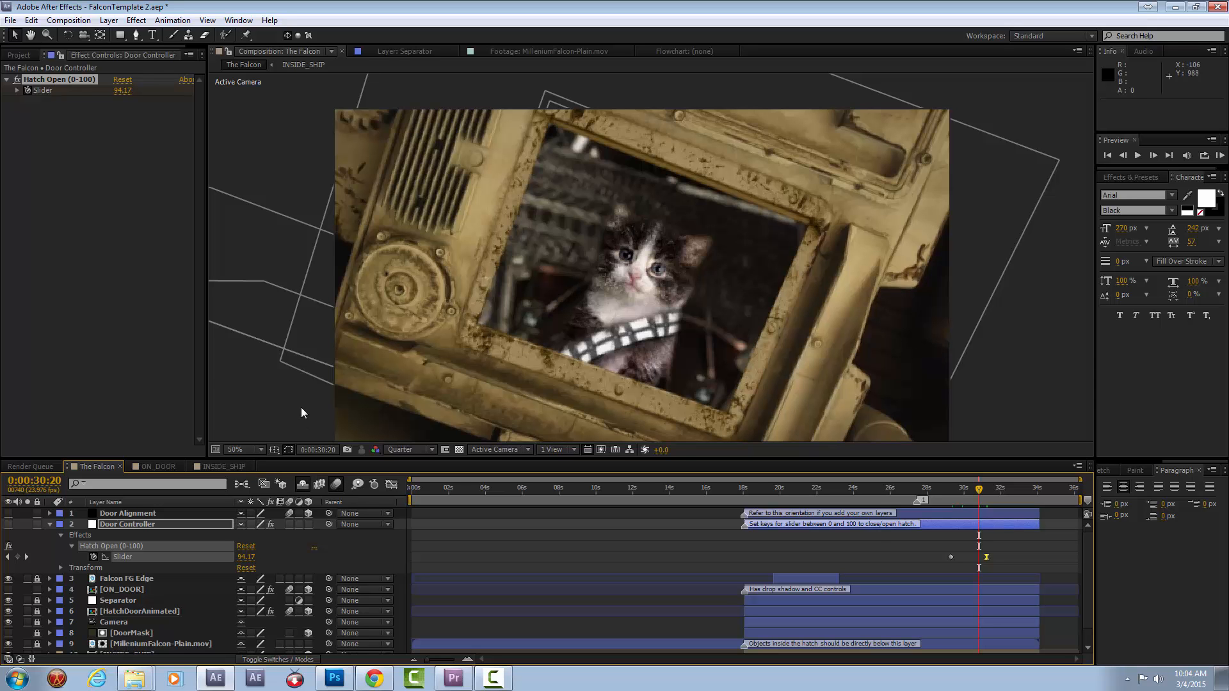
click(50, 523)
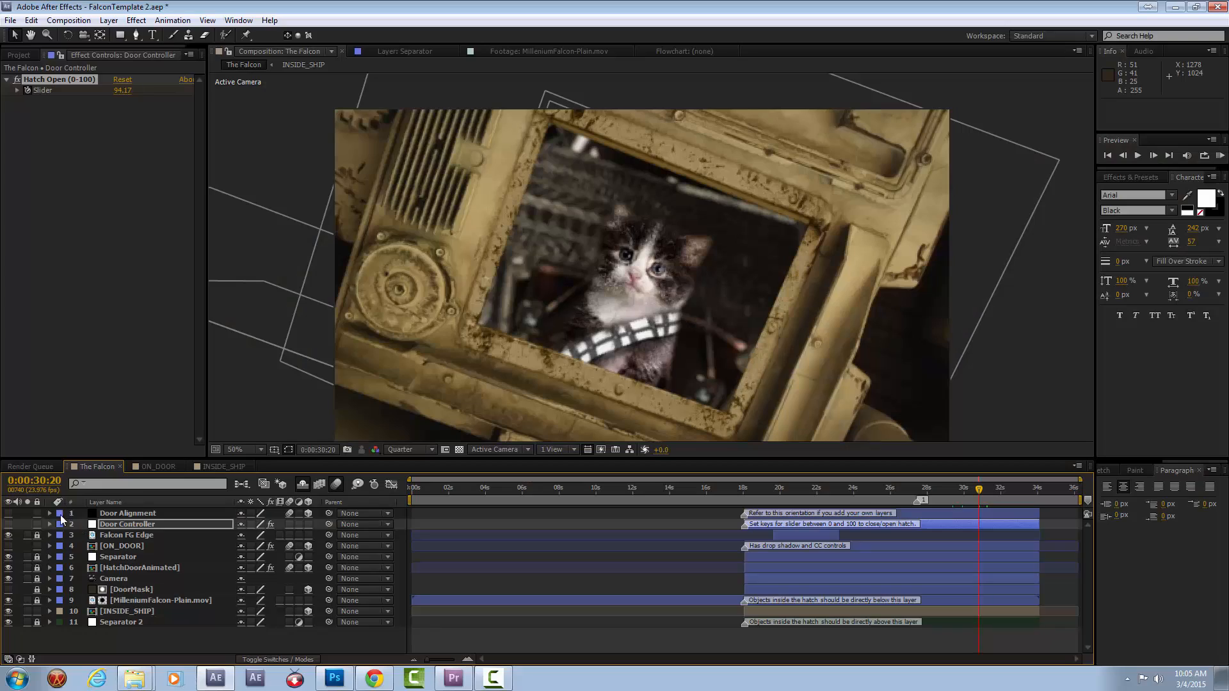
Examine the Door Alignment layer's transform properties, especially its Orientation and the layer's marker note, and collapse the layer.
click(125, 513)
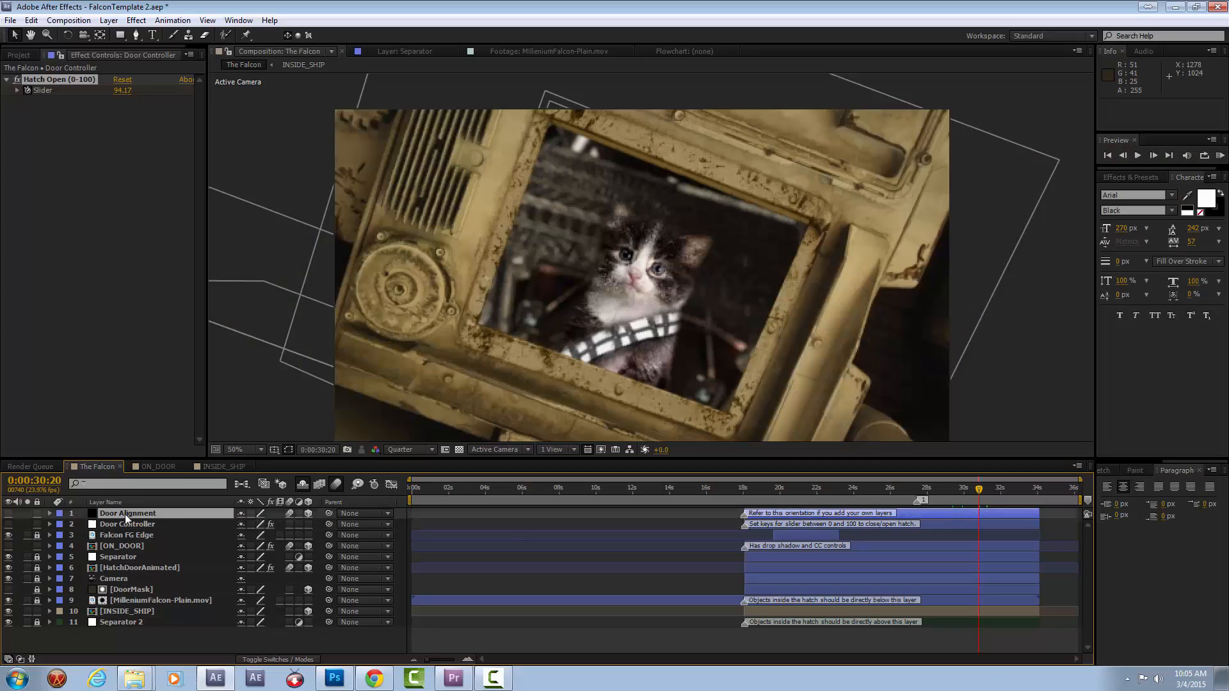
click(50, 513)
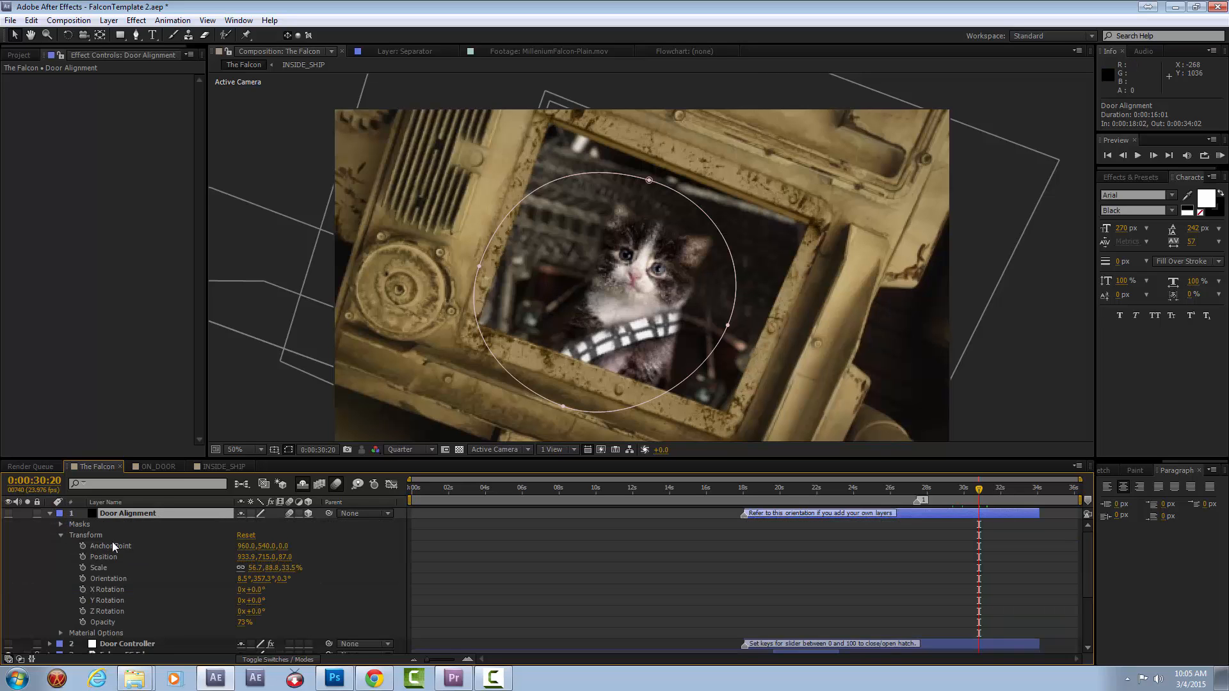
click(132, 582)
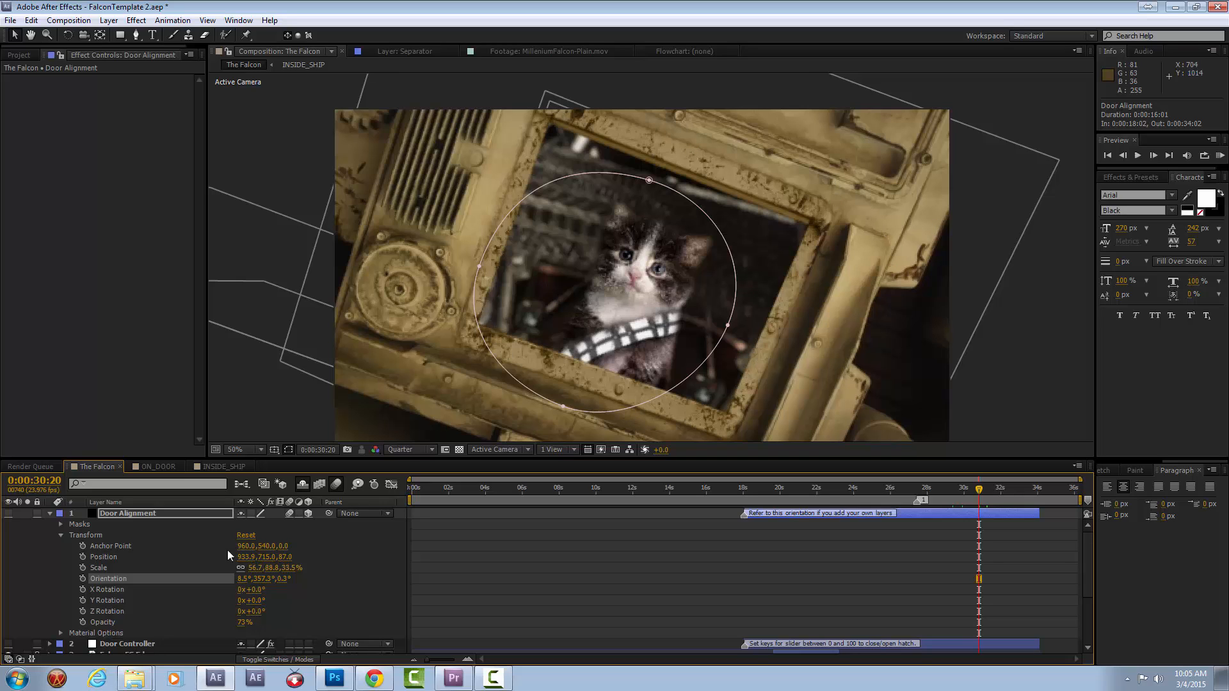
click(133, 514)
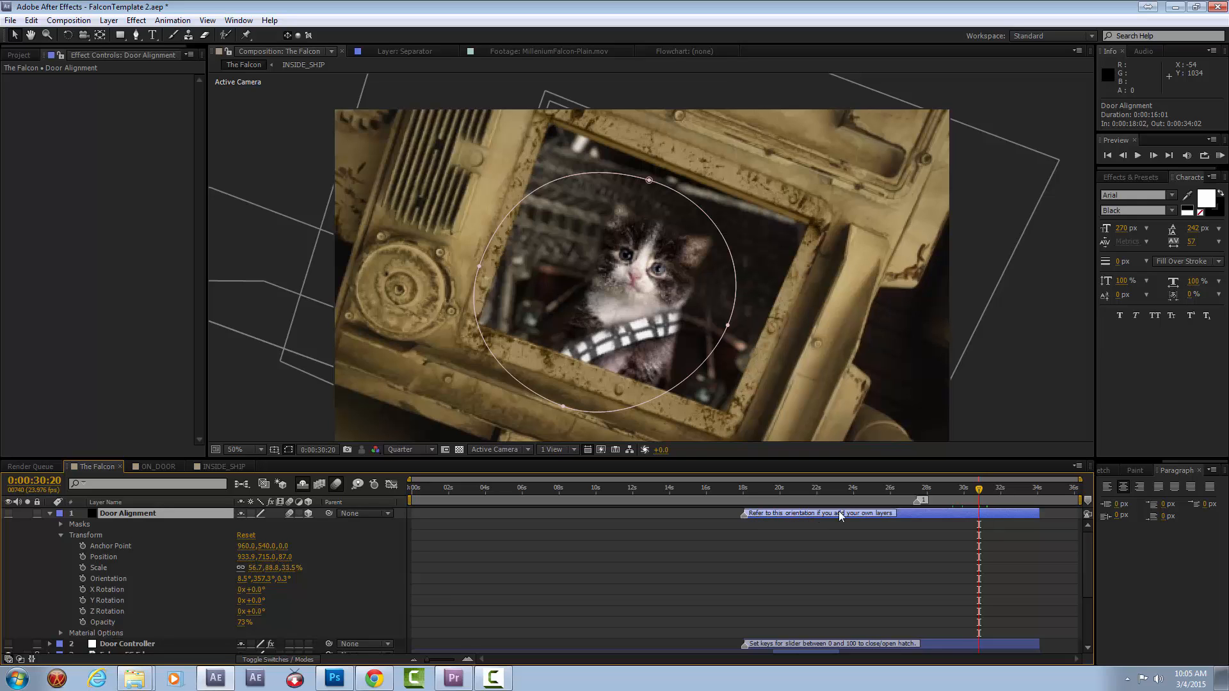
click(137, 580)
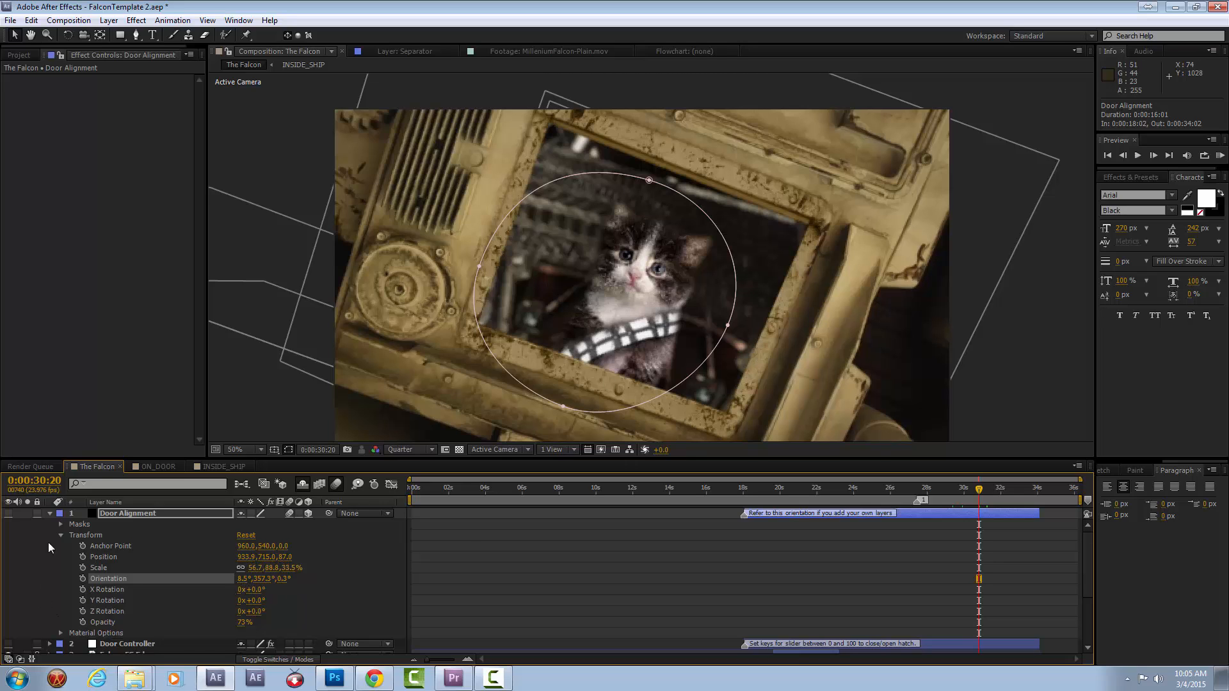
click(51, 514)
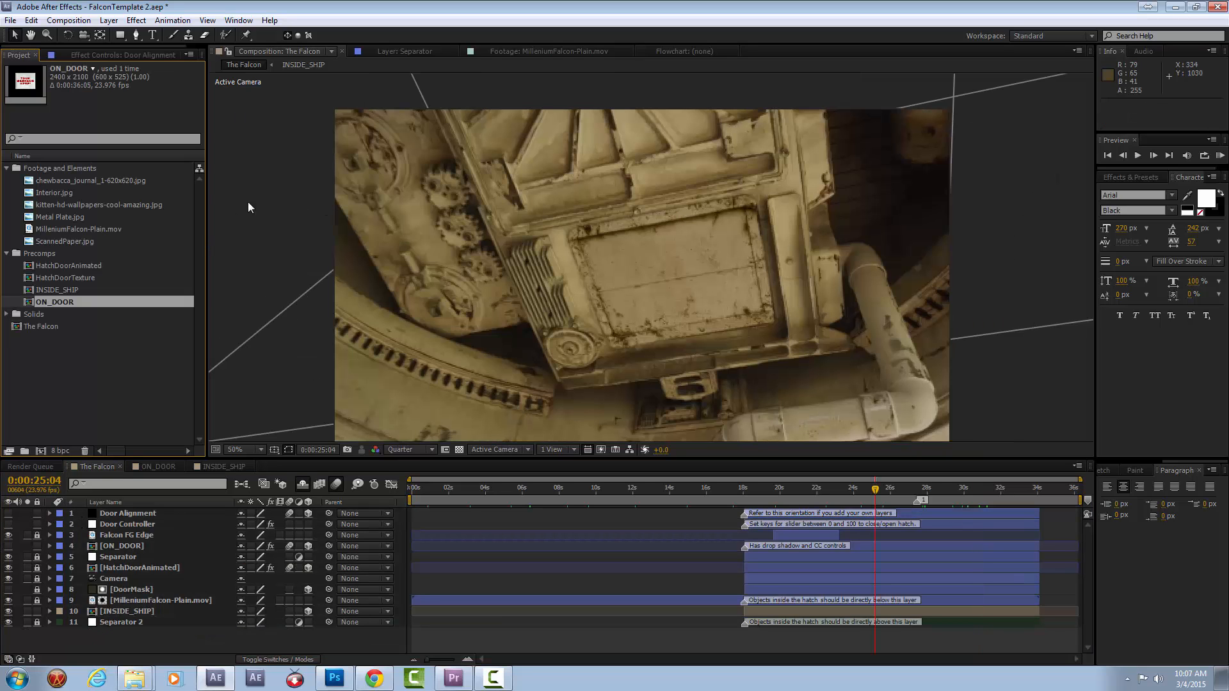
Open the HatchDoorAnimated precomp from the project and move its current time to 0:00:00:00.
click(29, 254)
click(56, 278)
click(60, 264)
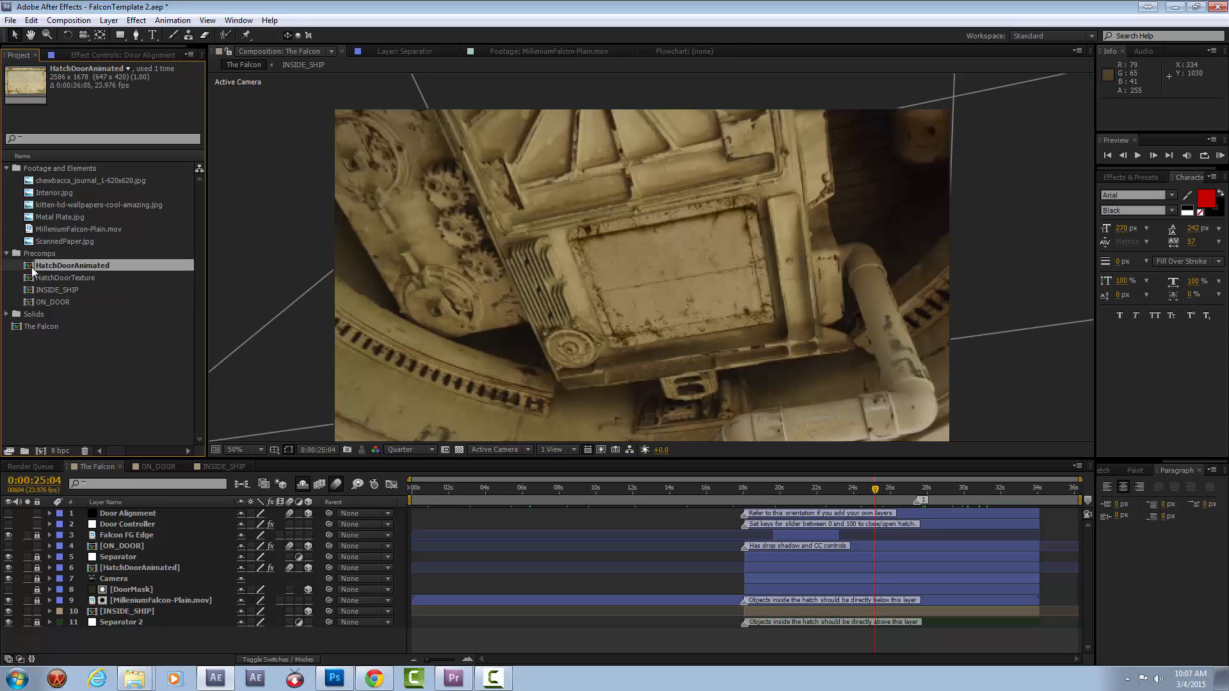
double_click(33, 268)
click(382, 498)
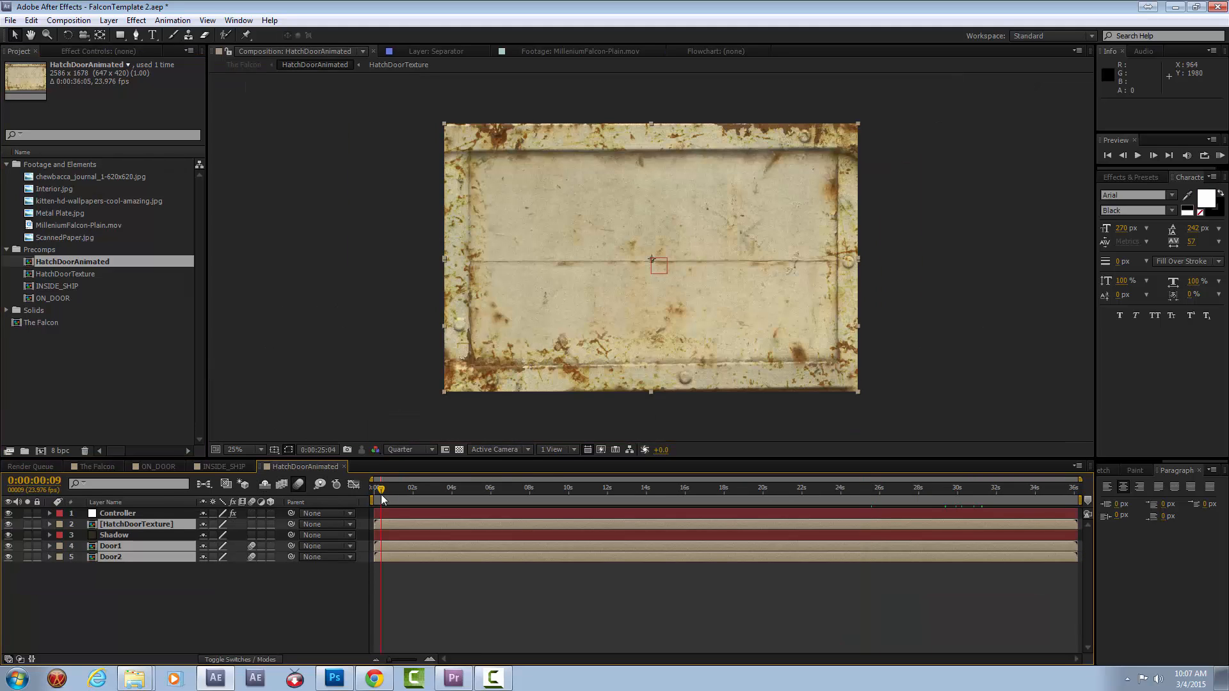
drag(395, 493, 308, 550)
Inspect the Door1, Door2, HatchDoorTexture and Shadow layers, and reveal the Controller layer's slider expression.
click(122, 547)
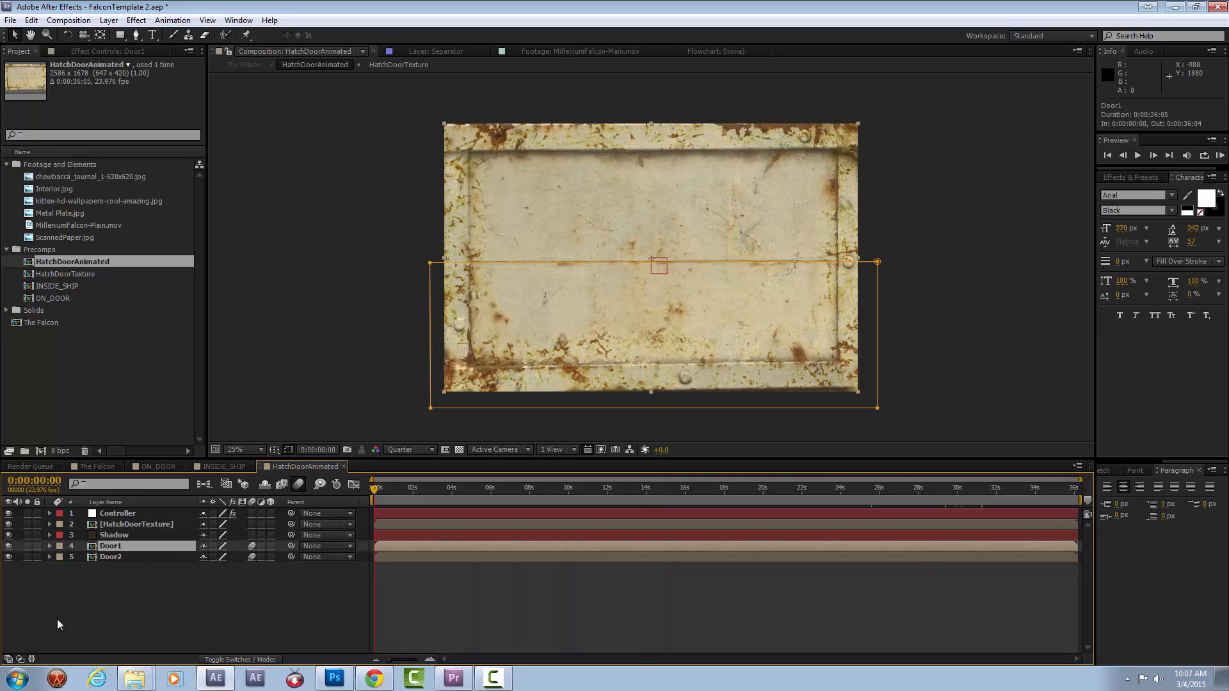
click(118, 558)
click(138, 524)
click(132, 536)
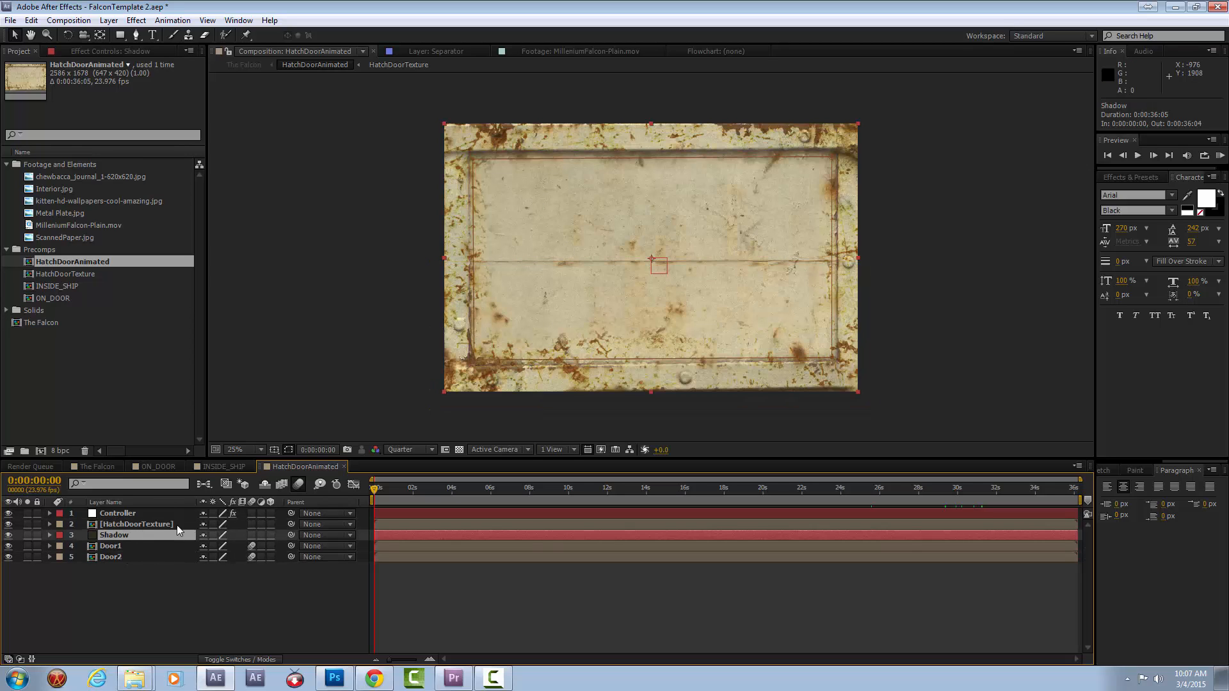
click(149, 515)
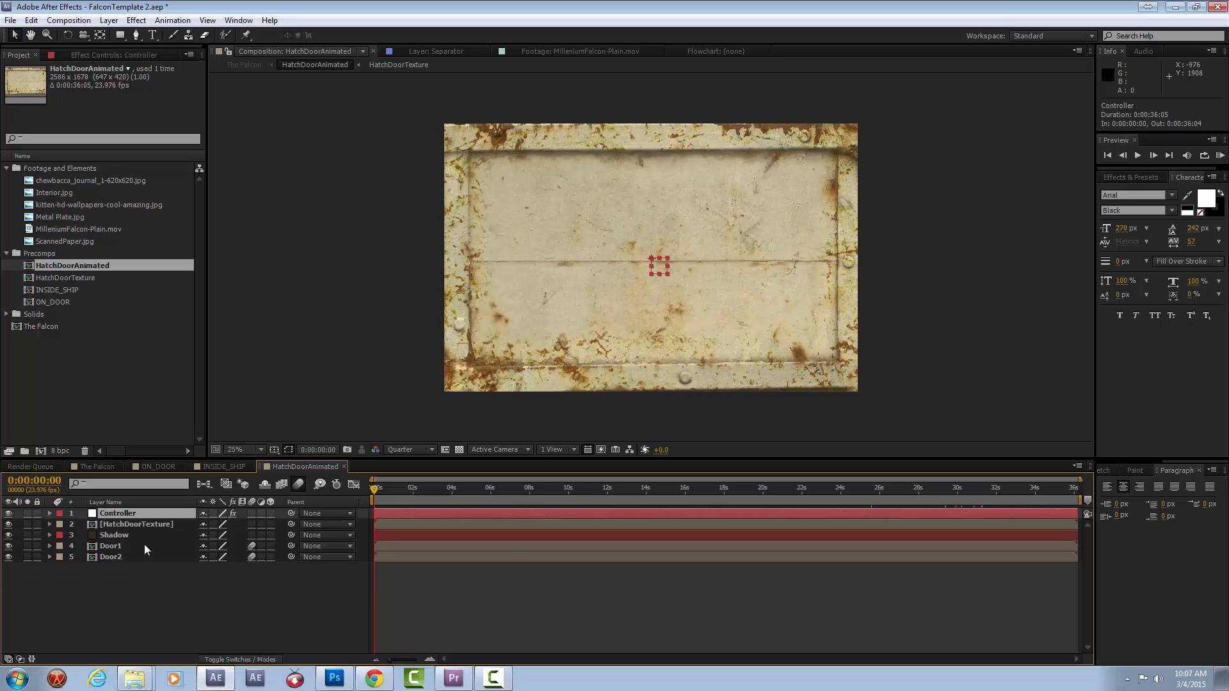
key(e)
key(e)
click(563, 546)
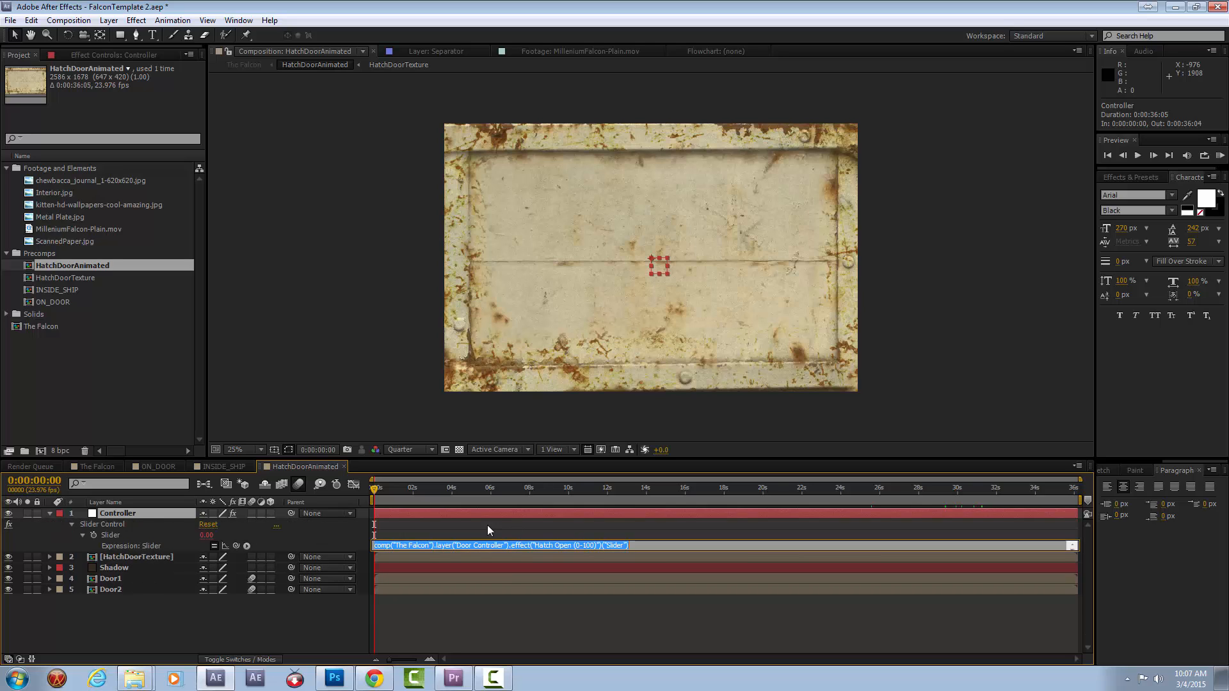
click(364, 553)
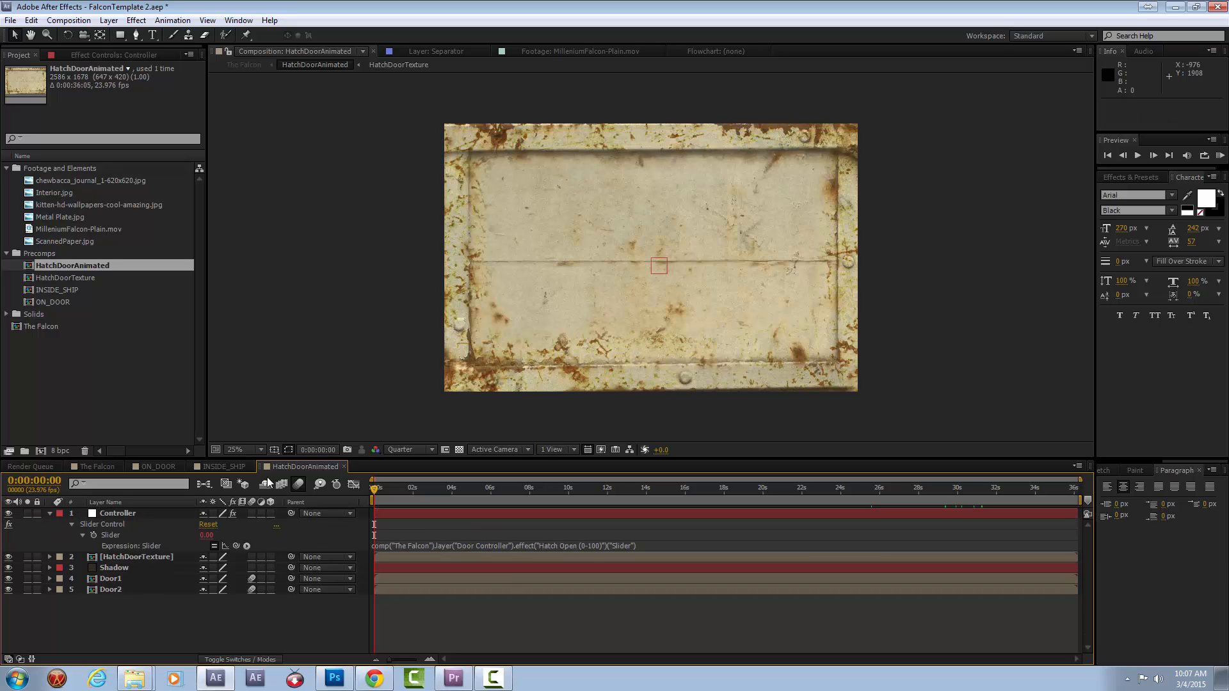
Open the HatchDoorTexture composition containing the metal plate image.
click(108, 558)
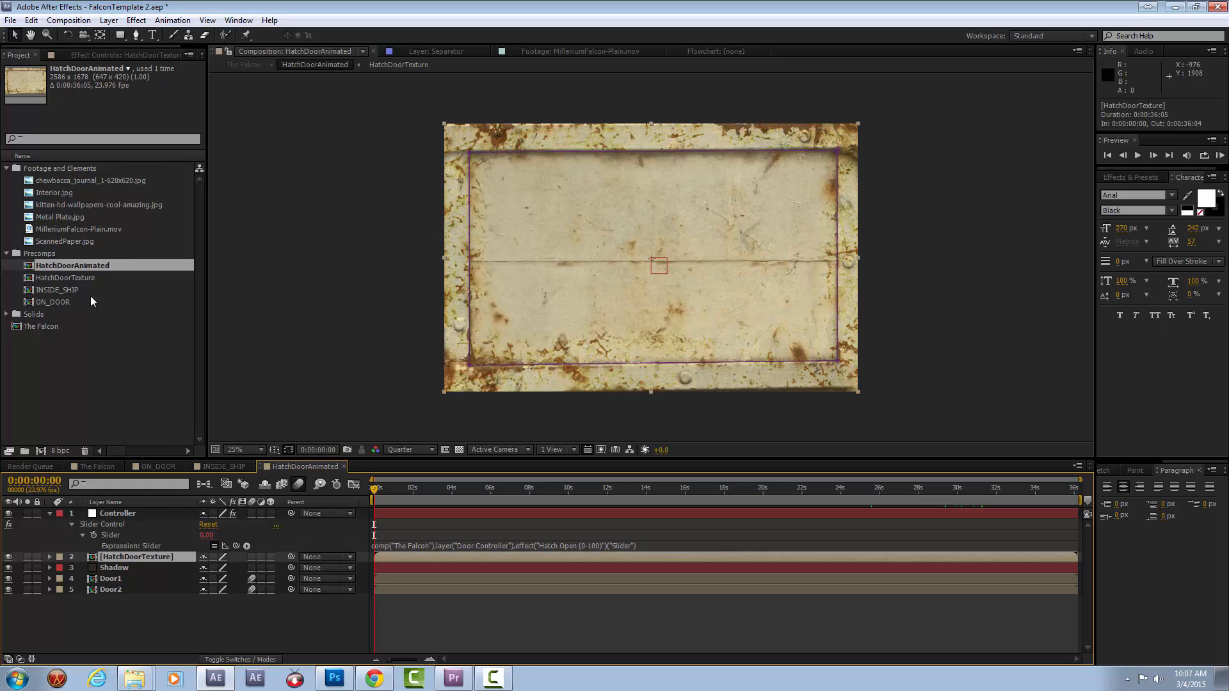
click(76, 279)
double_click(76, 280)
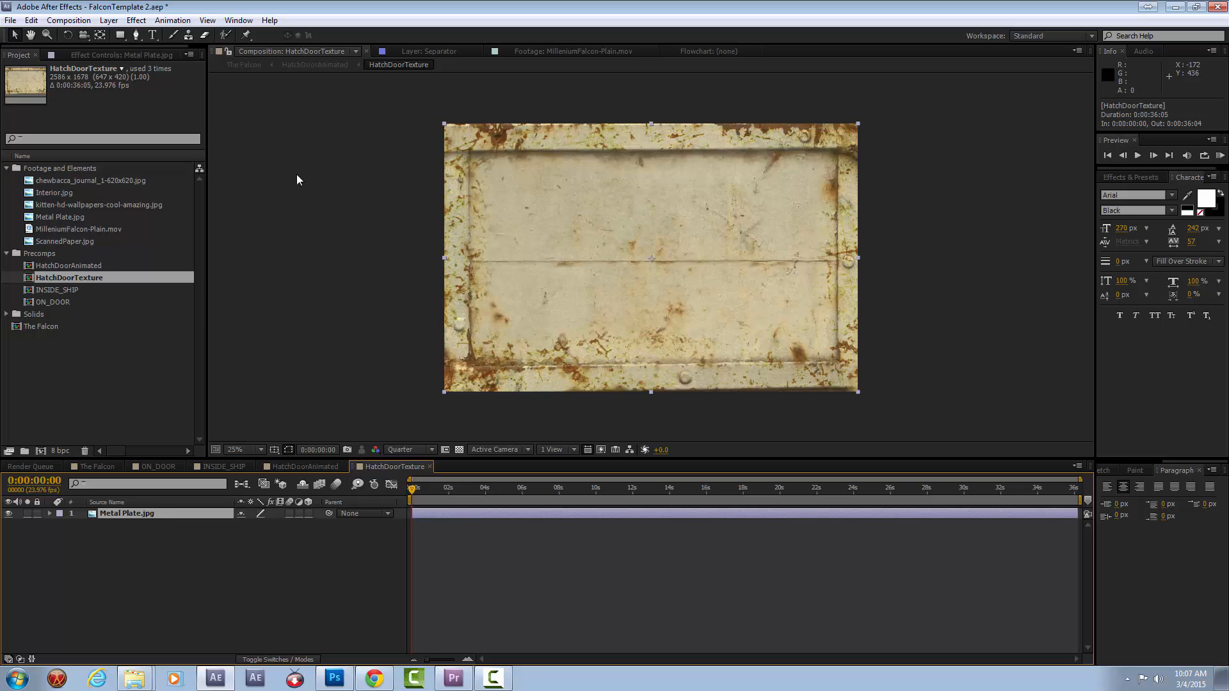
Add the two-line white text DOOR HERE, and enlarge and centre it over the door panel of the metal plate.
click(157, 36)
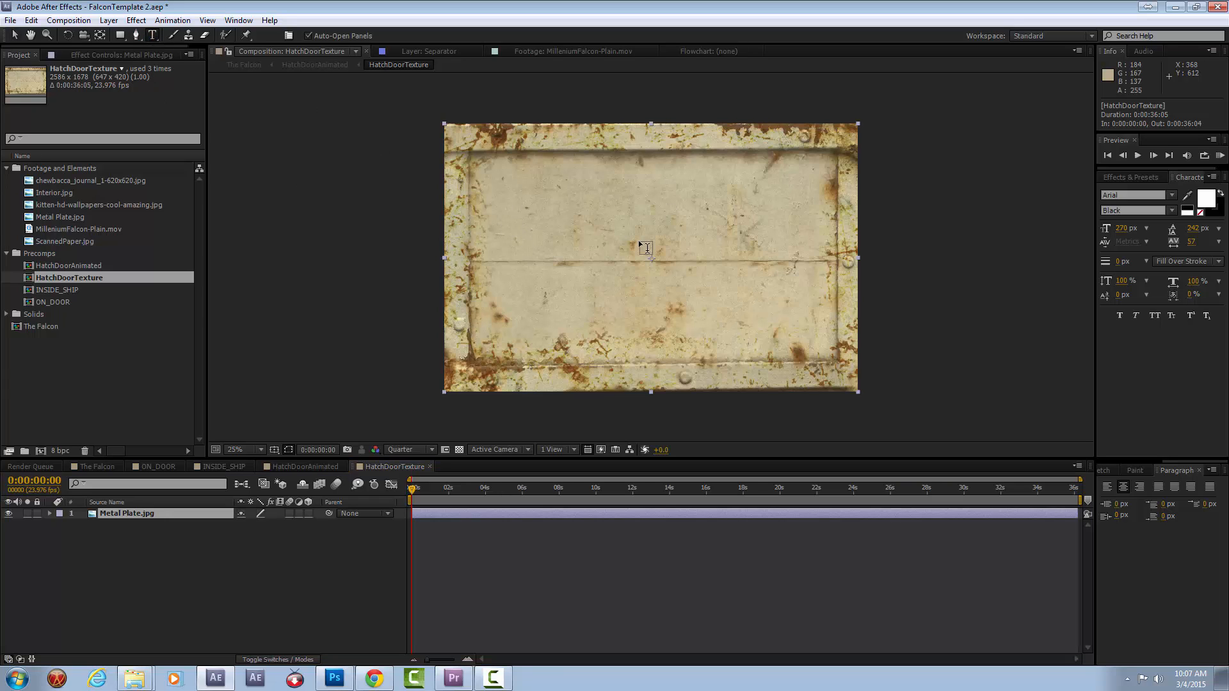
click(700, 253)
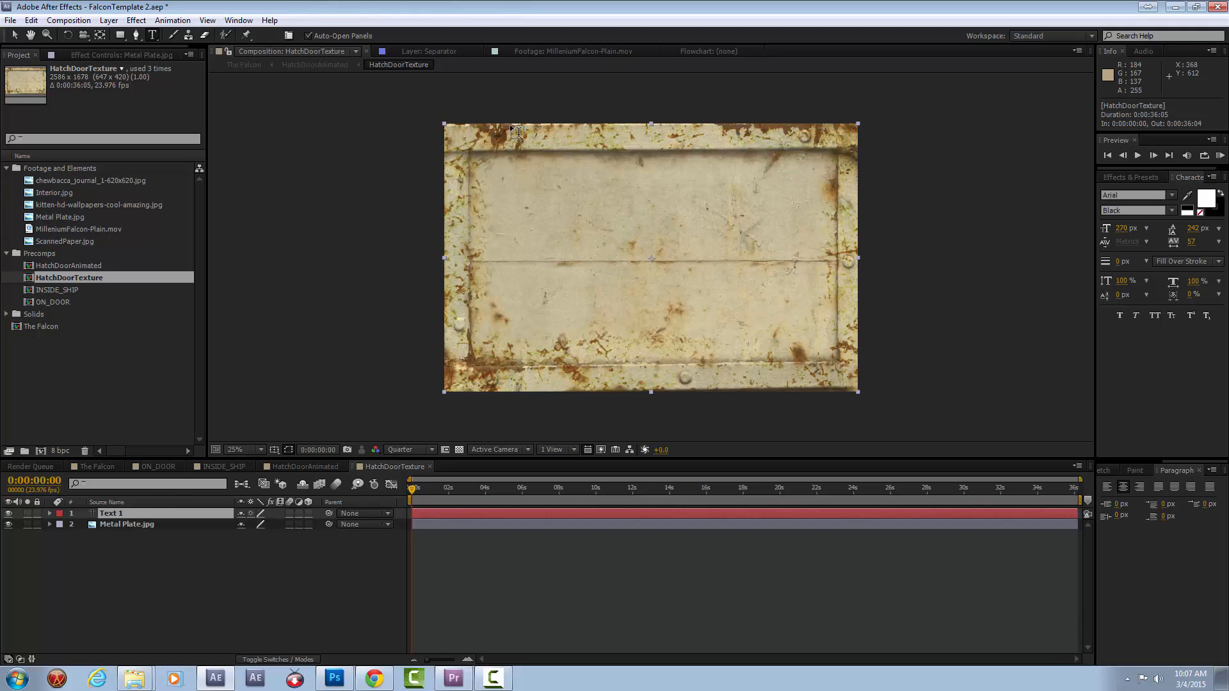
text(DOOR)
key(Return)
text(HERE)
click(15, 35)
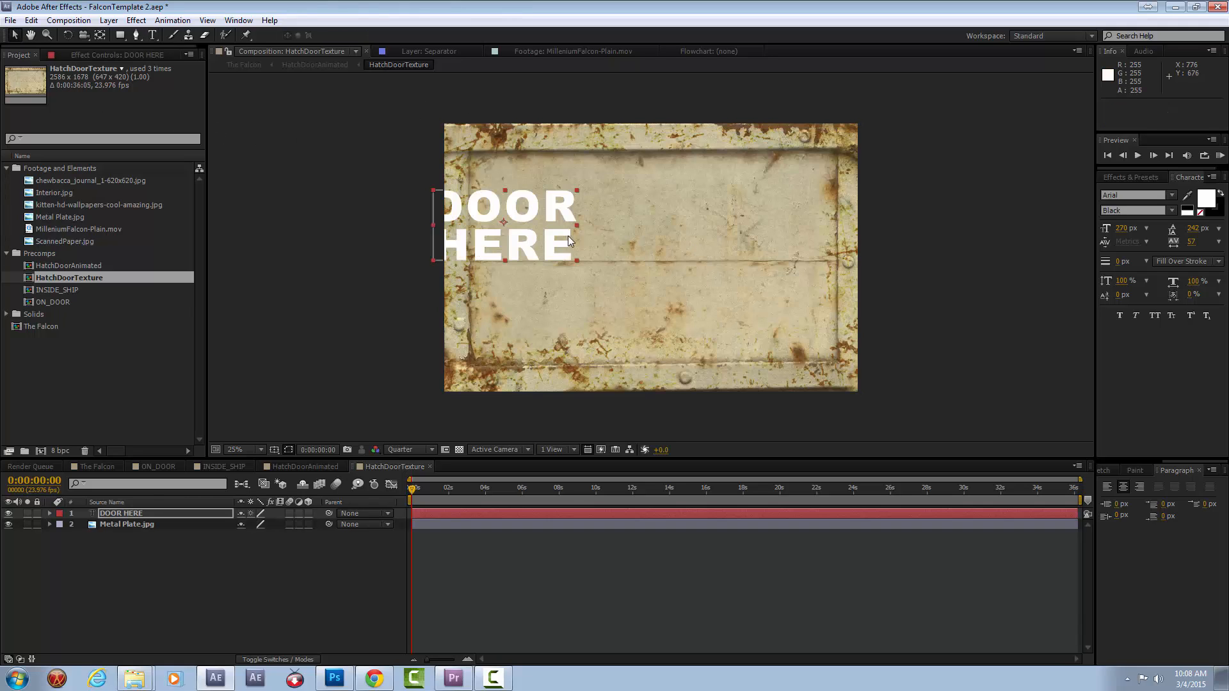
drag(504, 237, 548, 271)
drag(619, 225, 714, 268)
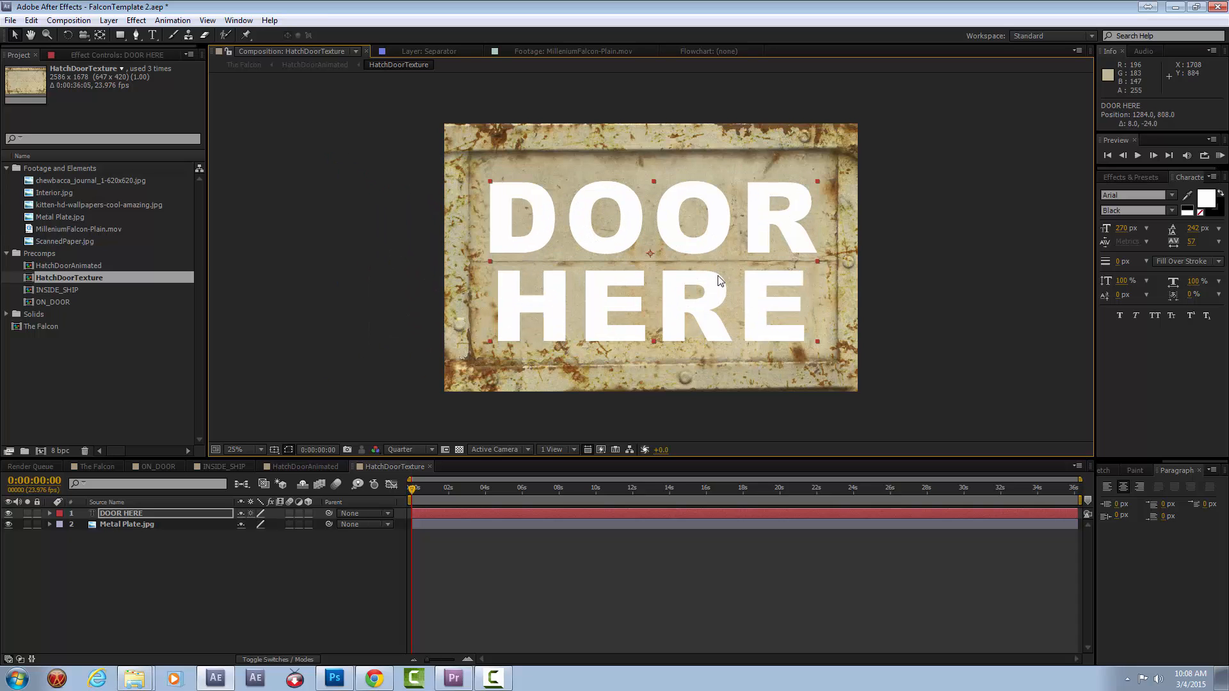
Return to The Falcon and check the DOOR HERE text on the hatch from 0:00:24:22 to 0:00:29:08.
click(102, 468)
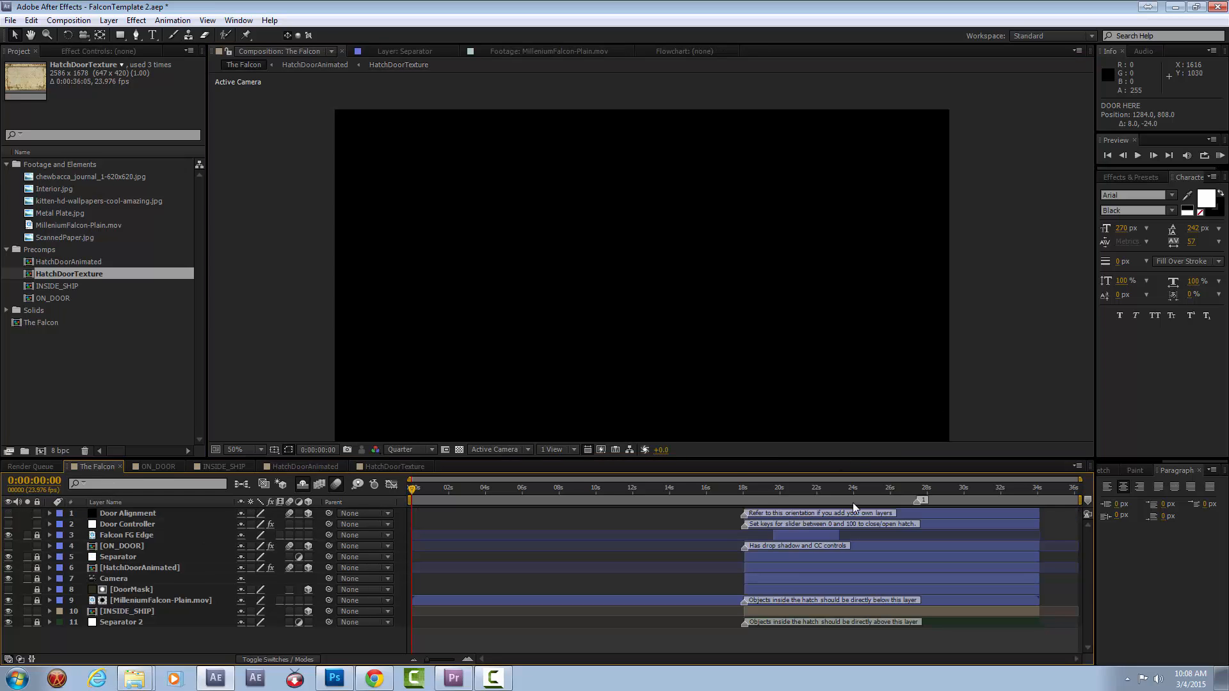
click(870, 488)
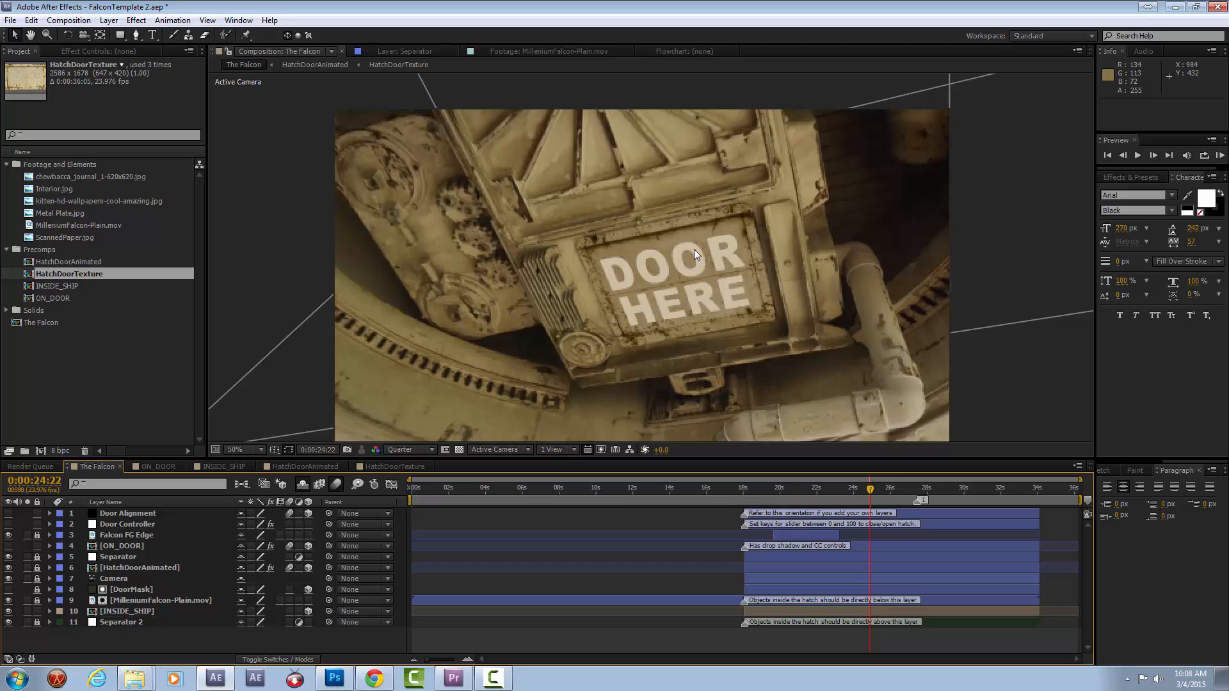
click(912, 489)
mouse_move(912, 490)
mouse_down()
mouse_move(973, 489)
mouse_move(951, 489)
mouse_up()
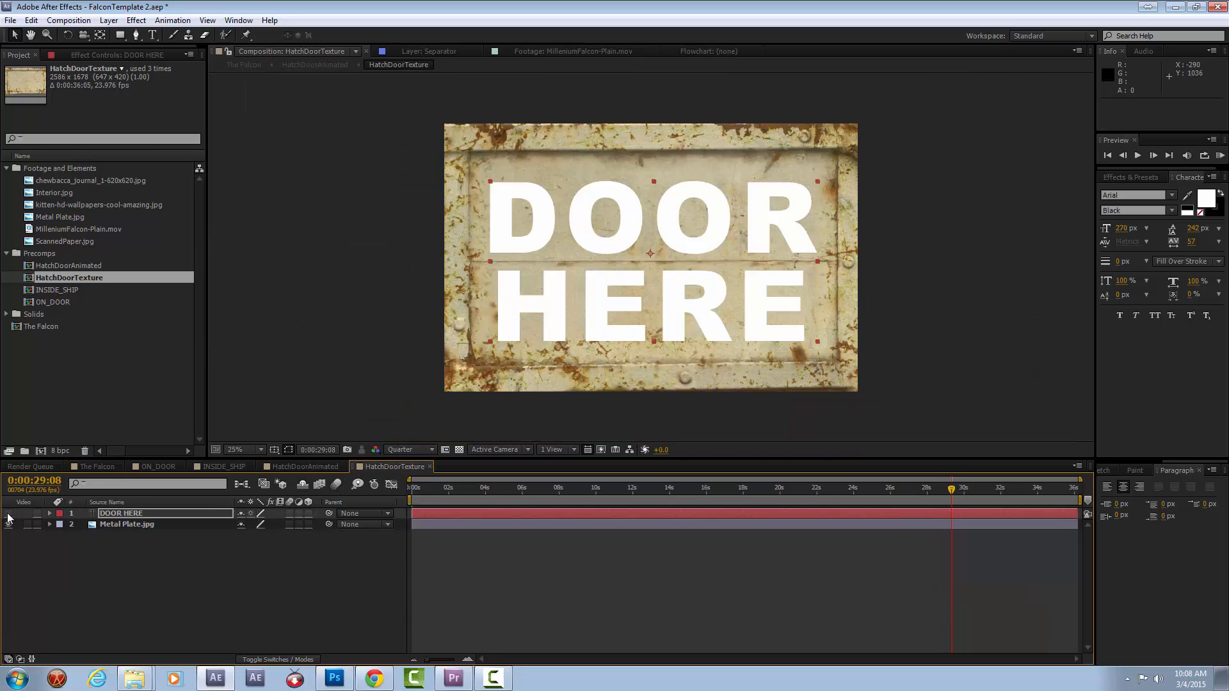
Hide the DOOR HERE text layer in the HatchDoorTexture composition and return to The Falcon.
click(8, 514)
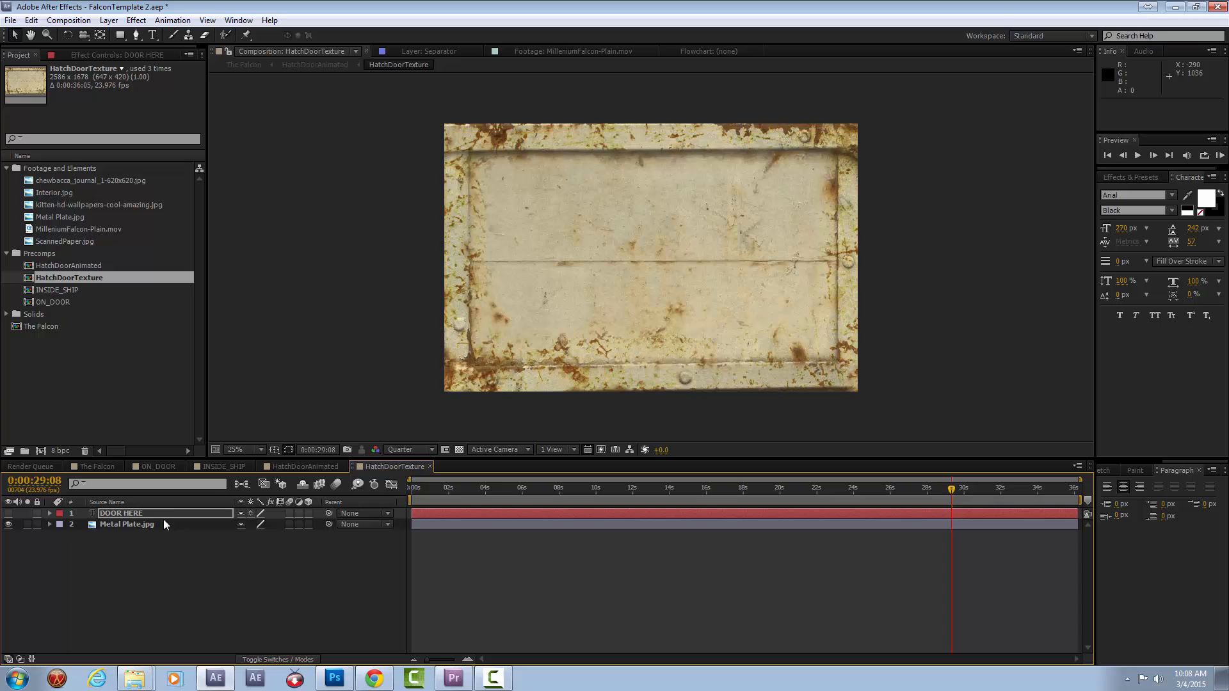
click(103, 467)
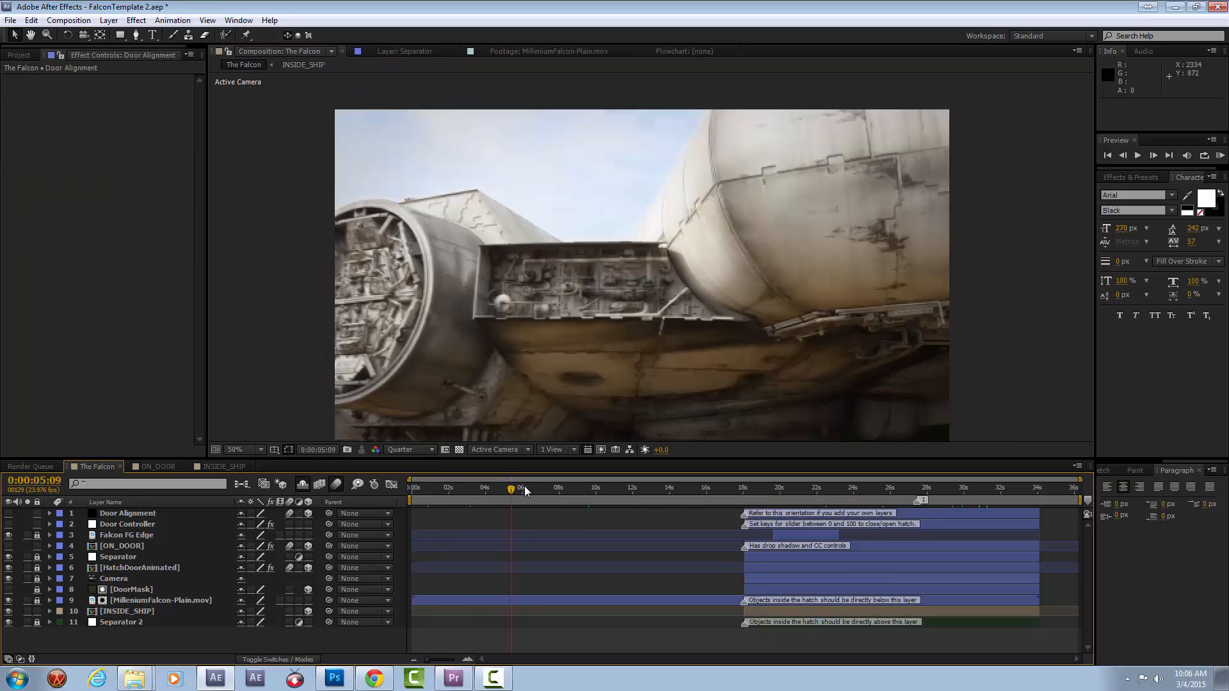
Scrub through The Falcon to review the shot and the opening hatch, ending at 0:00:25:04.
drag(524, 486, 991, 490)
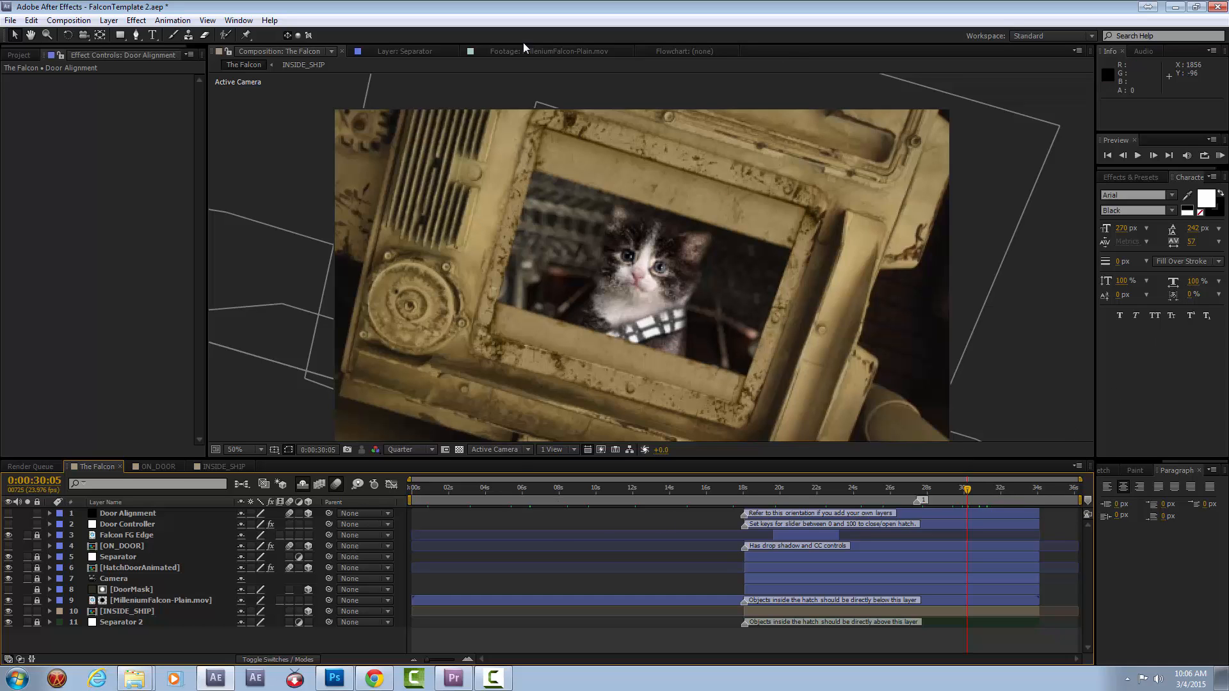
click(924, 489)
click(874, 486)
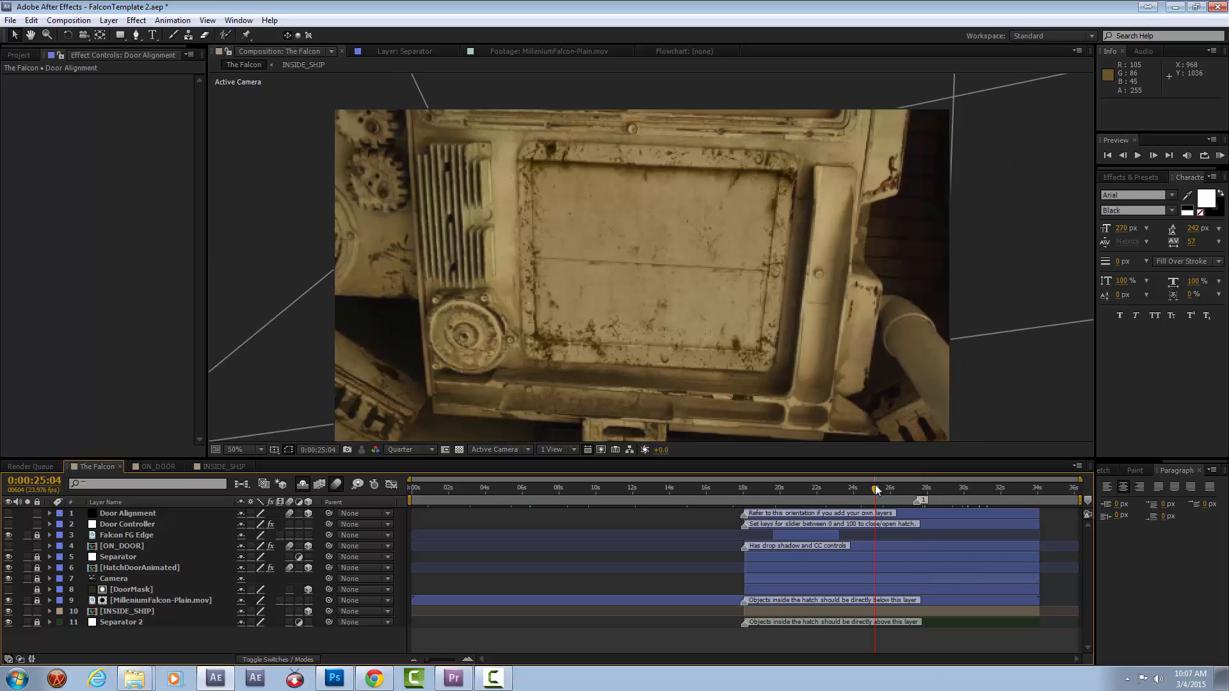